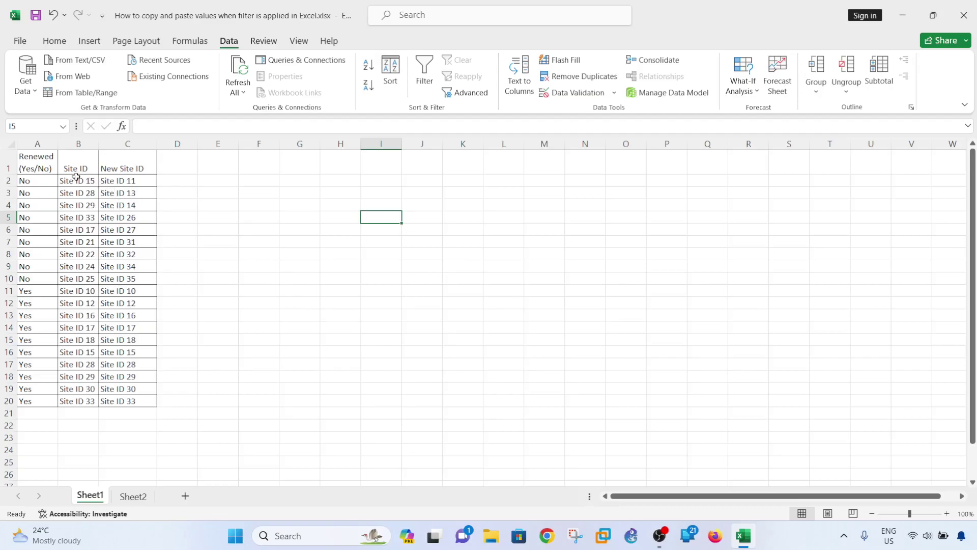
# - Look over the Site ID columns, then turn on filters for table columns A–C
pyautogui.click(43, 168)
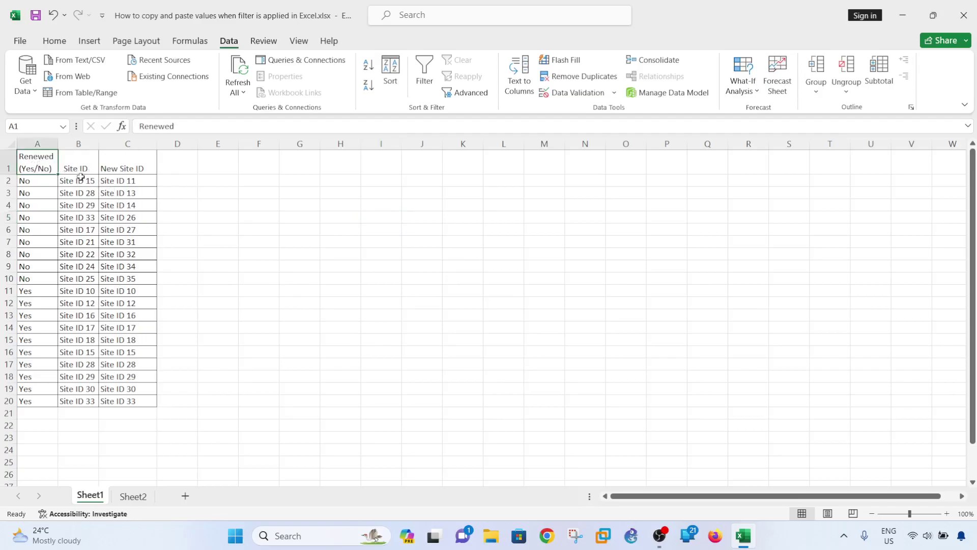
pyautogui.click(81, 182)
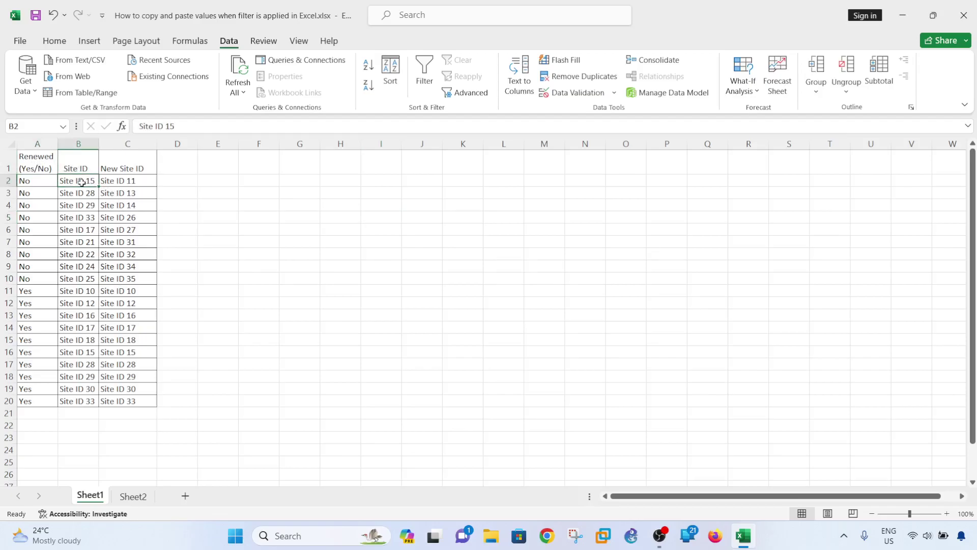
pyautogui.moveTo(81, 183); pyautogui.dragTo(87, 401)
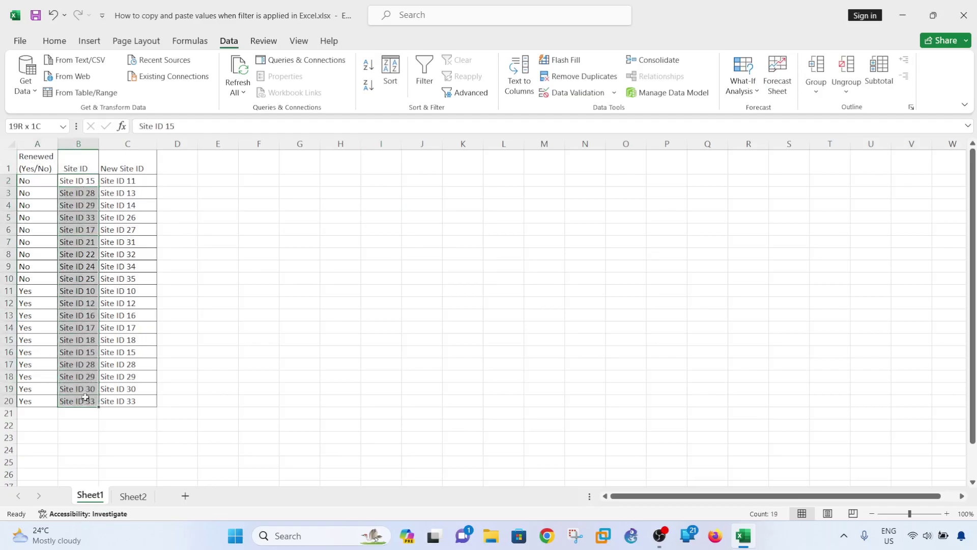
pyautogui.click(178, 230)
pyautogui.moveTo(81, 181); pyautogui.dragTo(107, 415)
pyautogui.click(218, 278)
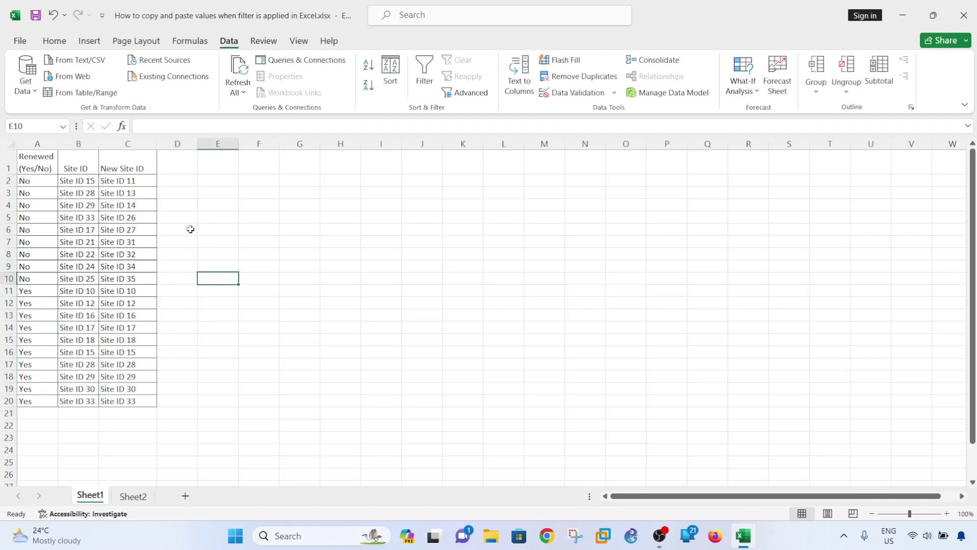
pyautogui.click(140, 179)
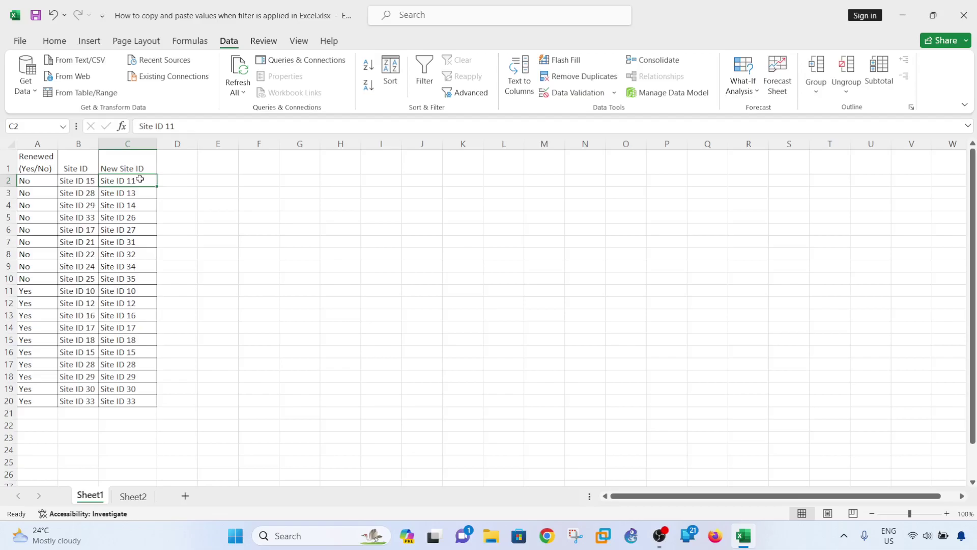
pyautogui.moveTo(140, 179); pyautogui.dragTo(137, 390)
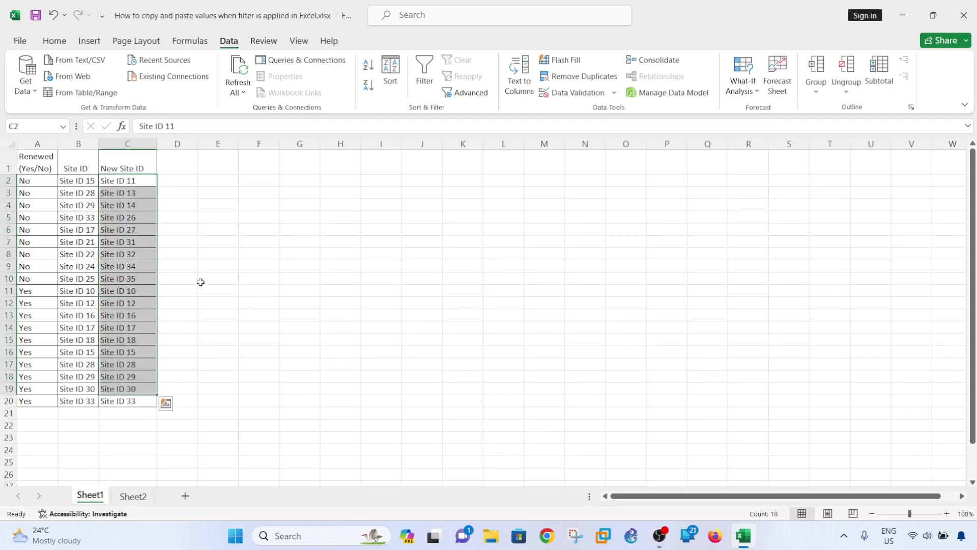
pyautogui.click(200, 282)
pyautogui.moveTo(37, 144); pyautogui.dragTo(130, 145)
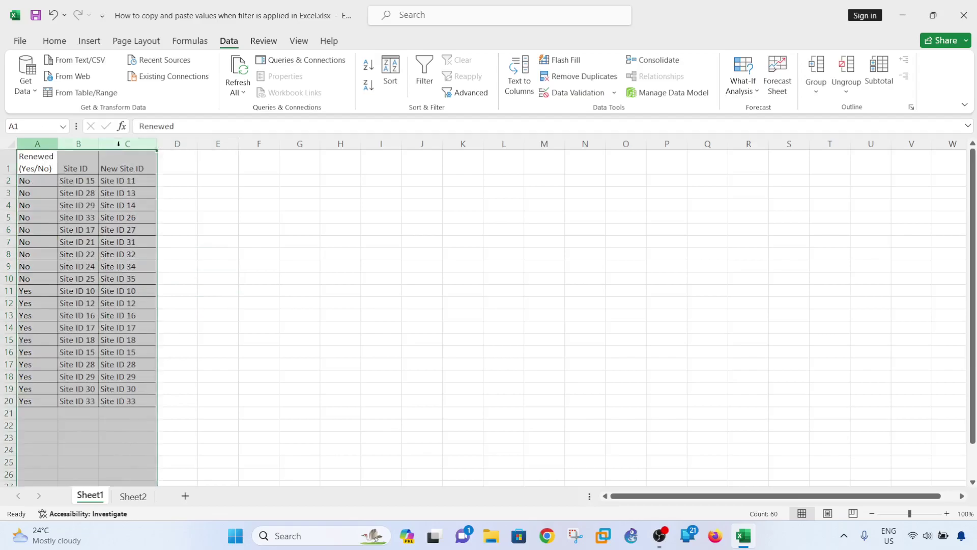
pyautogui.click(424, 67)
pyautogui.click(300, 253)
# - Widen column A and filter Renewed (Yes/No) to show only the Yes rows 11–20
pyautogui.moveTo(58, 144); pyautogui.dragTo(74, 144)
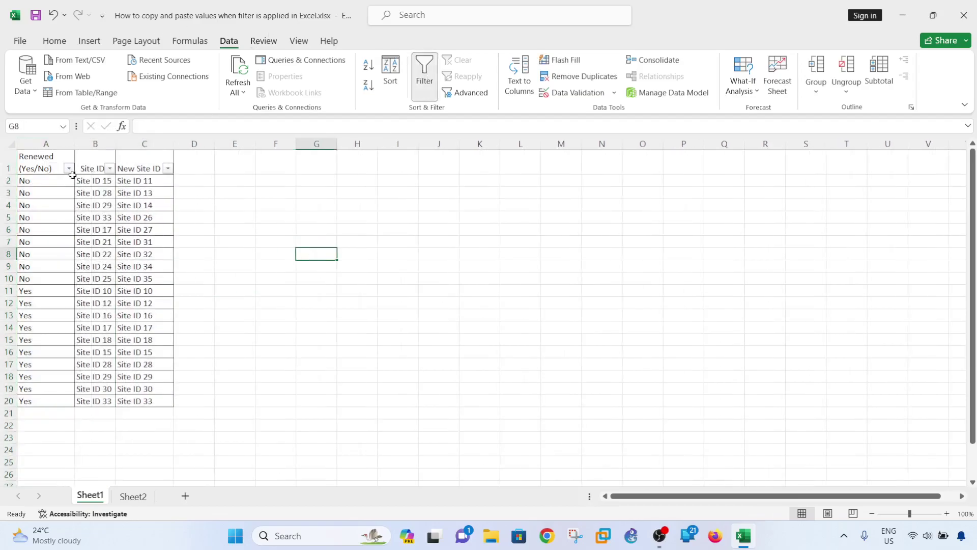
pyautogui.click(68, 169)
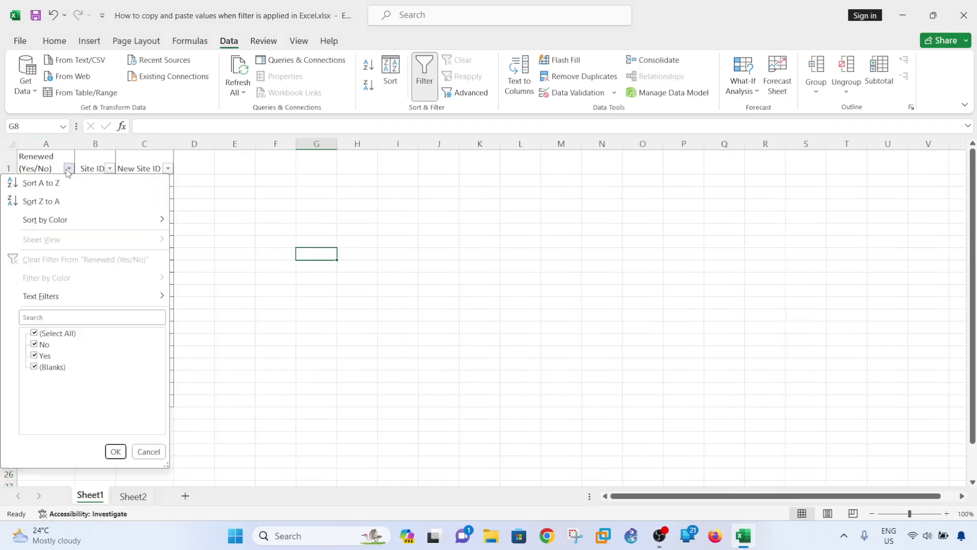
pyautogui.click(59, 337)
pyautogui.click(37, 356)
pyautogui.click(116, 452)
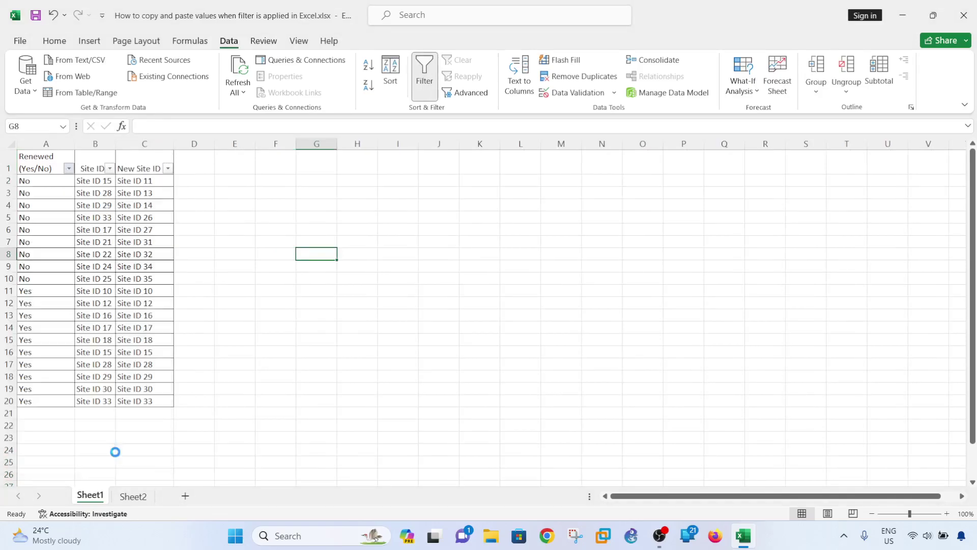
pyautogui.click(218, 325)
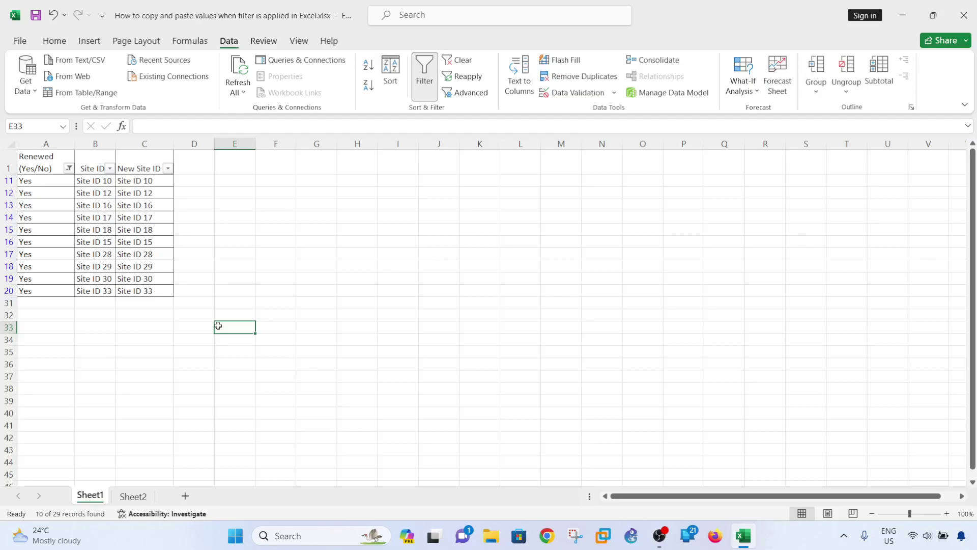
# - Set column A's width to 11.78
pyautogui.click(196, 266)
pyautogui.moveTo(76, 147); pyautogui.dragTo(120, 143)
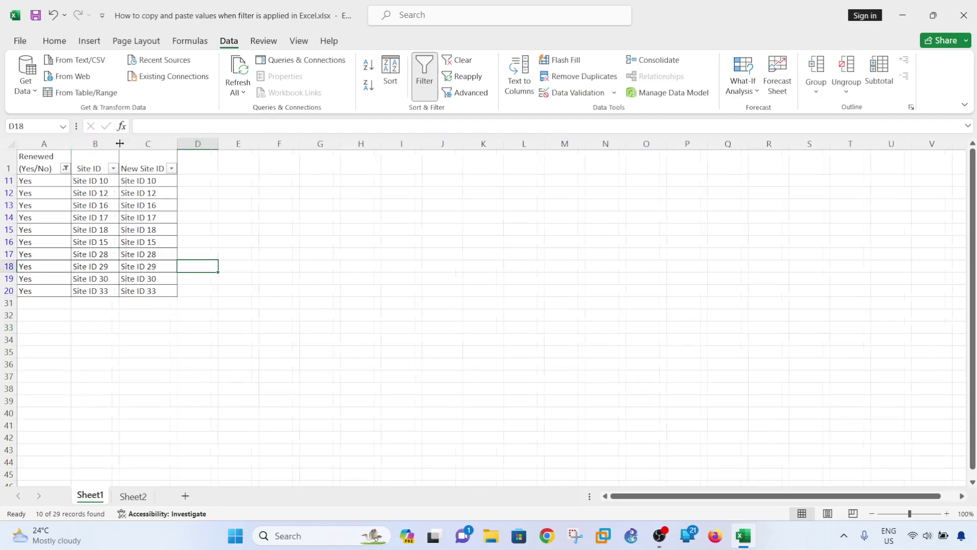
pyautogui.click(90, 179)
pyautogui.click(249, 205)
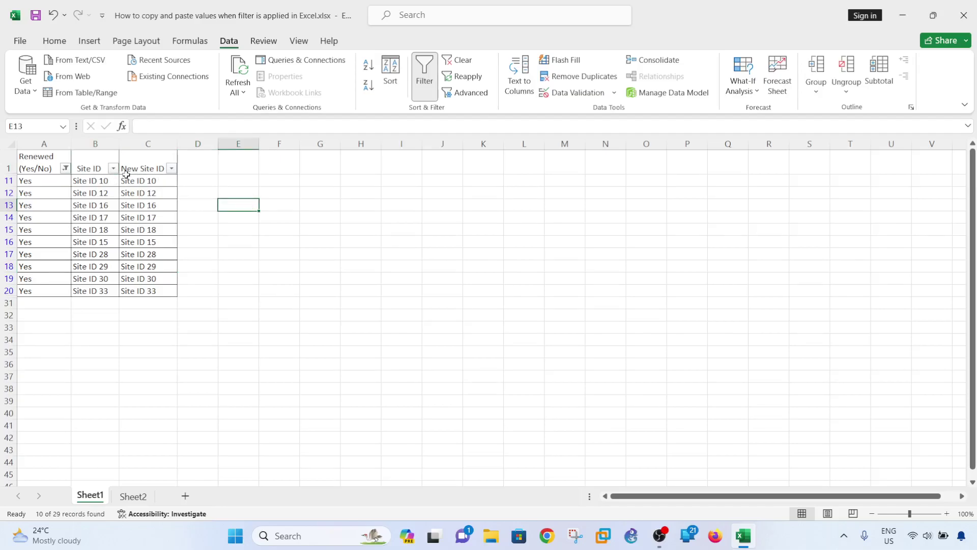
# - Copy the visible New Site IDs in C11:C20
pyautogui.click(100, 182)
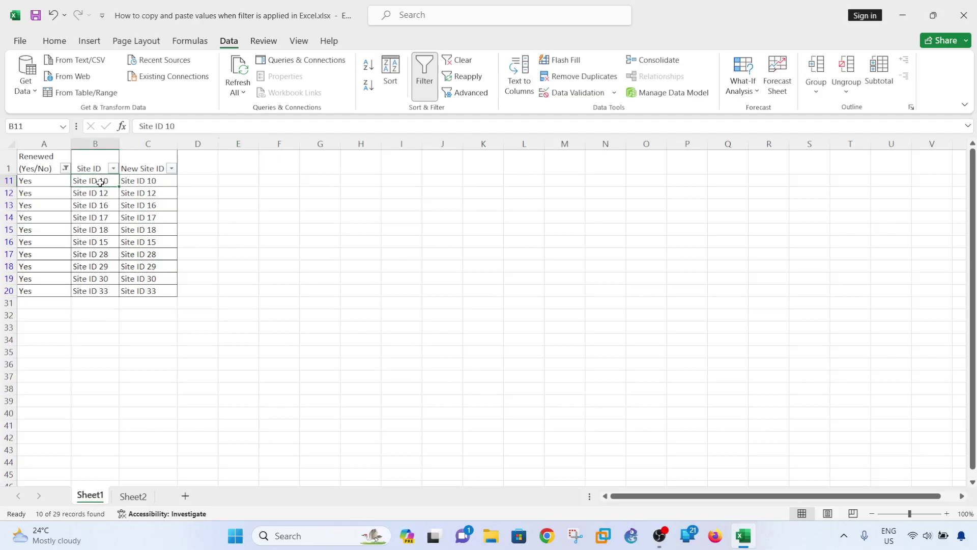
pyautogui.moveTo(100, 182); pyautogui.dragTo(102, 290)
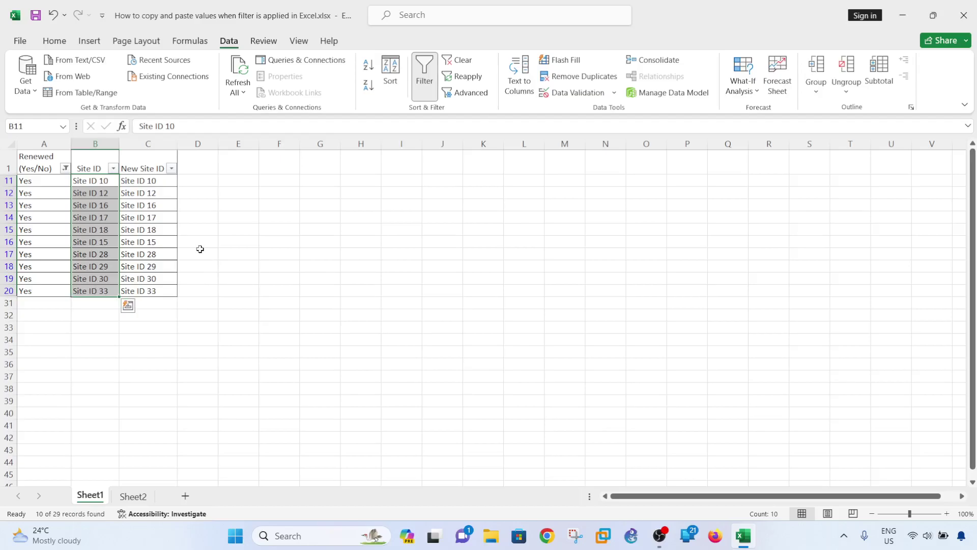
pyautogui.click(254, 216)
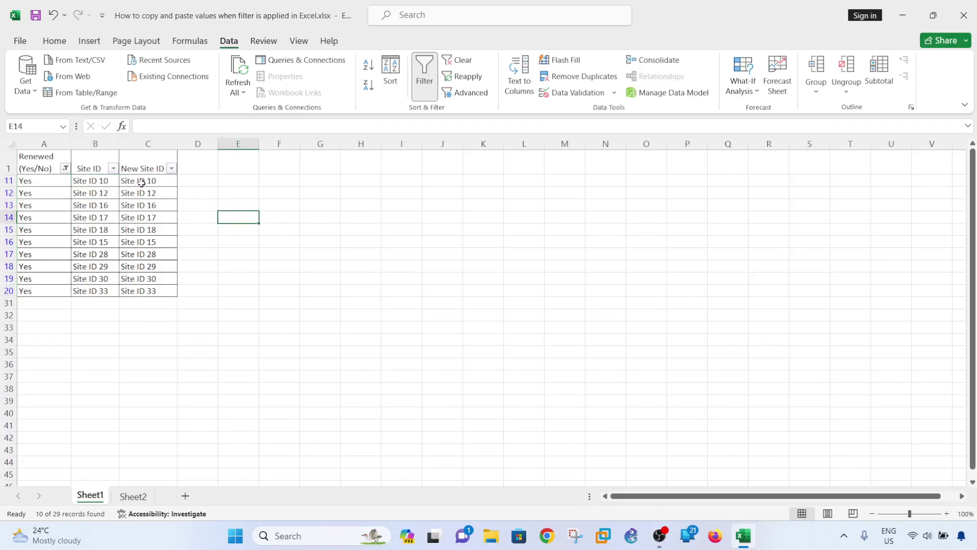
pyautogui.moveTo(143, 182); pyautogui.dragTo(142, 290)
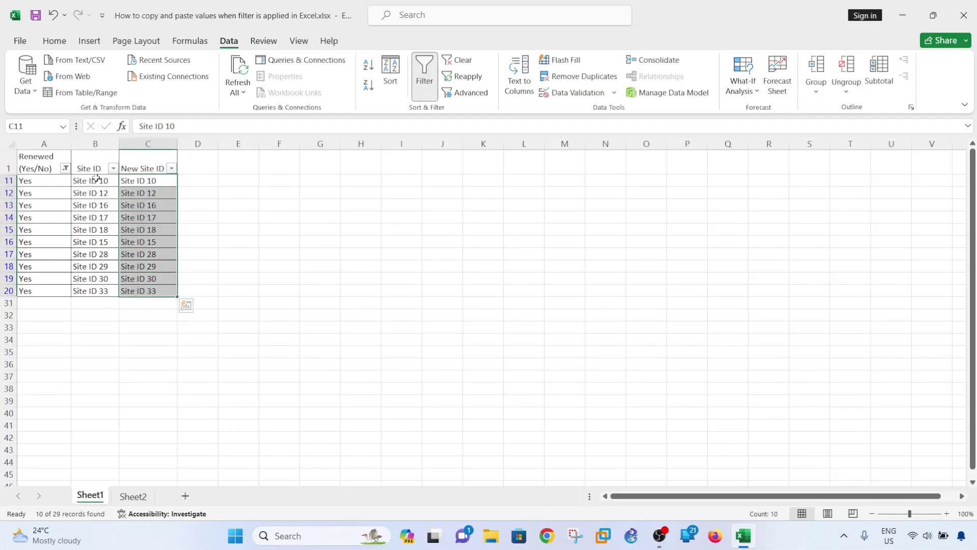
pyautogui.click(142, 182)
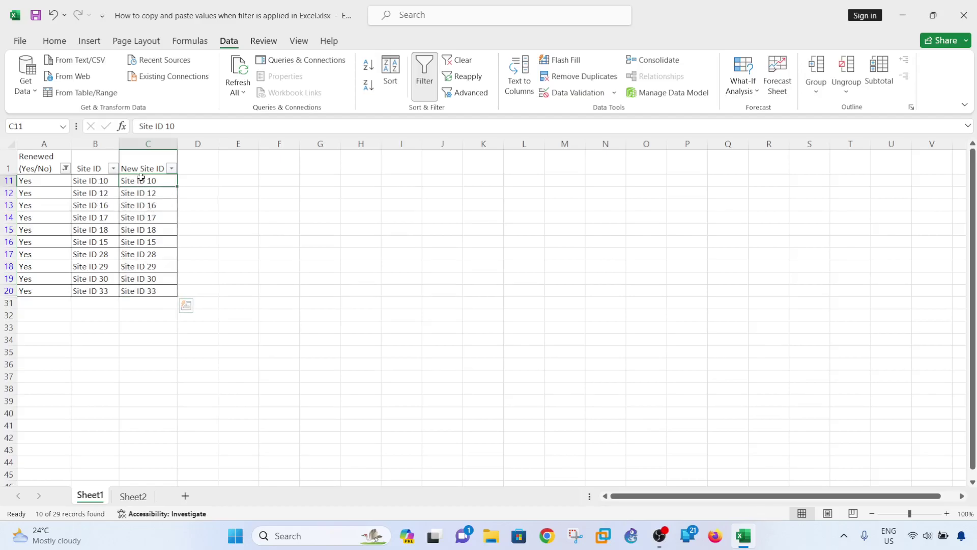
pyautogui.moveTo(144, 182); pyautogui.dragTo(141, 288)
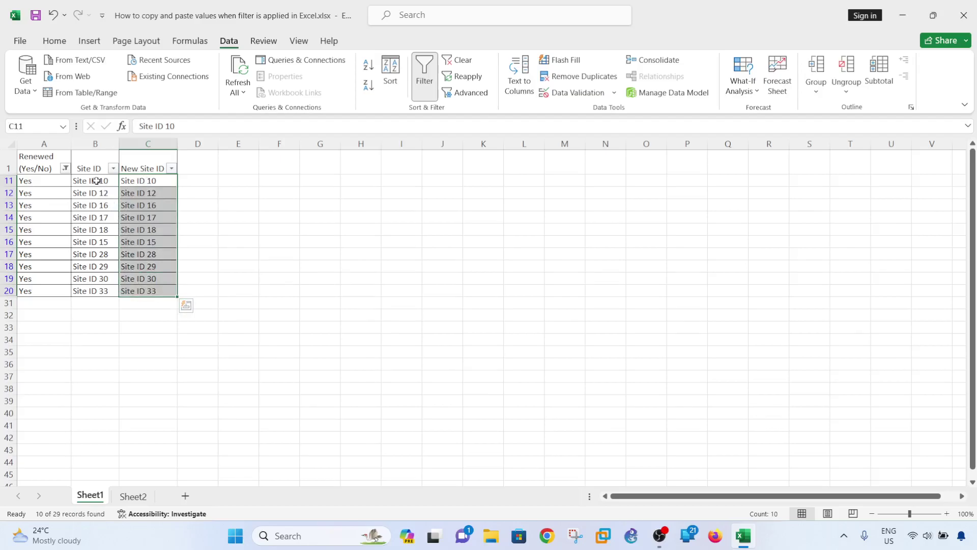
pyautogui.moveTo(97, 181); pyautogui.dragTo(94, 290)
pyautogui.moveTo(236, 228); pyautogui.dragTo(269, 242)
pyautogui.moveTo(150, 181); pyautogui.dragTo(146, 290)
pyautogui.hotkey('ctrl', 'c')
# - Paste the copied New Site IDs into Site ID cells B11:B20
pyautogui.click(242, 219)
pyautogui.moveTo(145, 180); pyautogui.dragTo(144, 287)
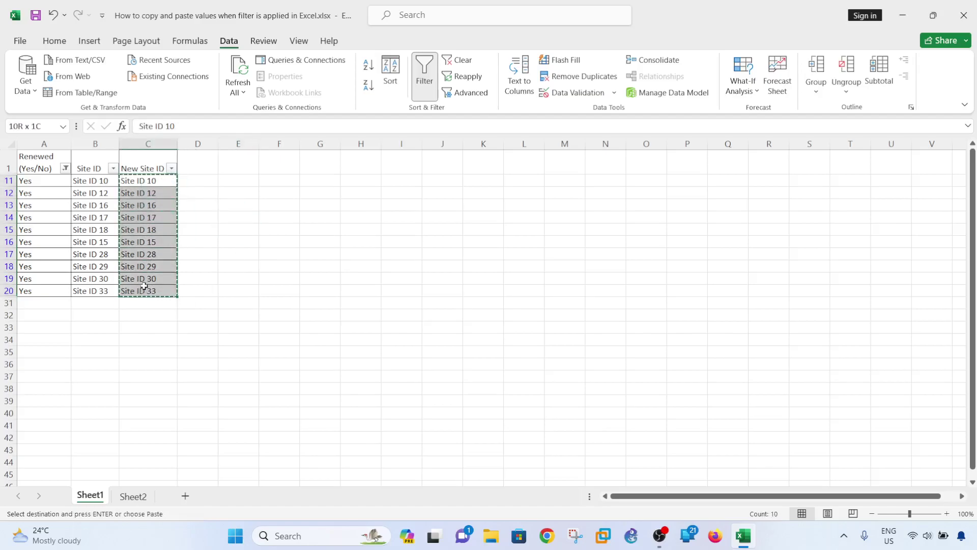
pyautogui.click(102, 183)
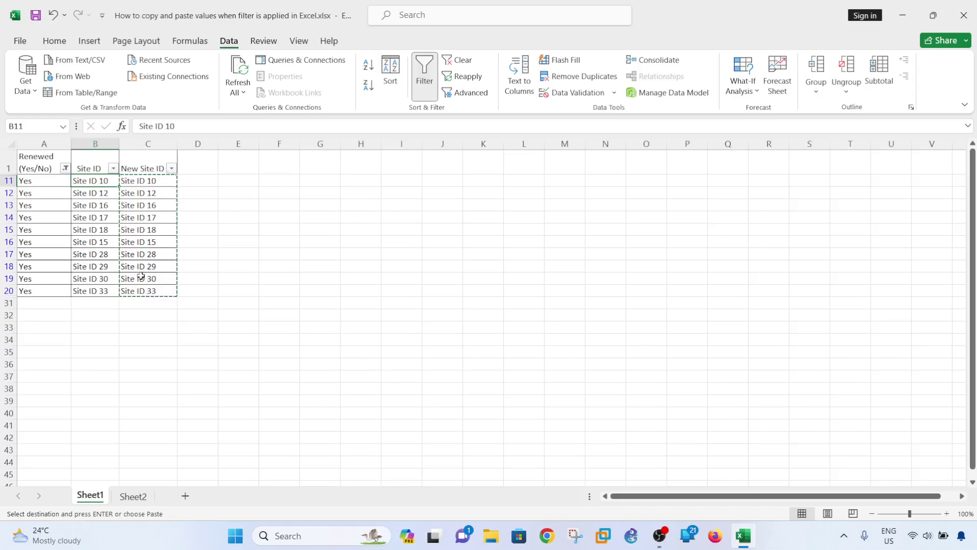
pyautogui.hotkey('ctrl', 'v')
pyautogui.click(225, 241)
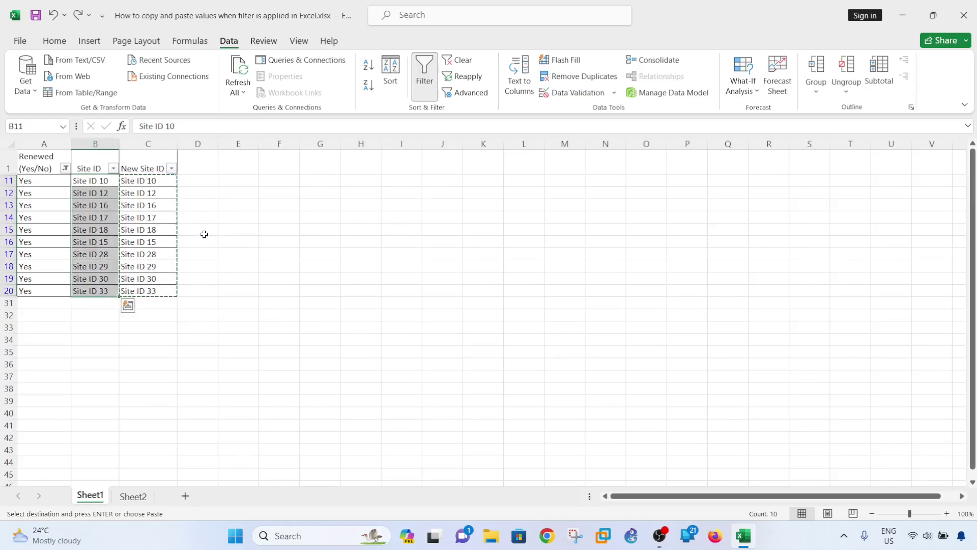
pyautogui.click(226, 229)
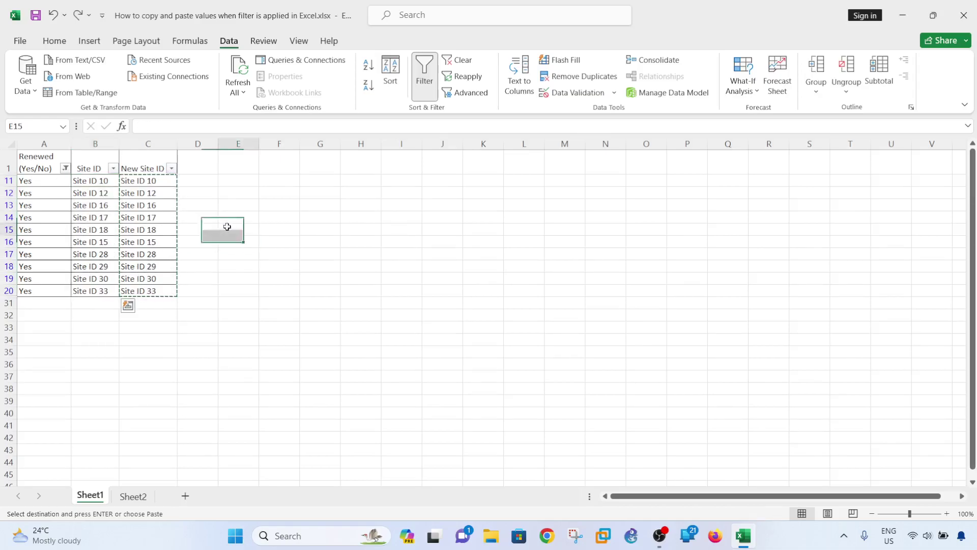
# - Clear the Renewed filter, then reapply it to show only the Yes rows
pyautogui.click(65, 169)
pyautogui.click(43, 356)
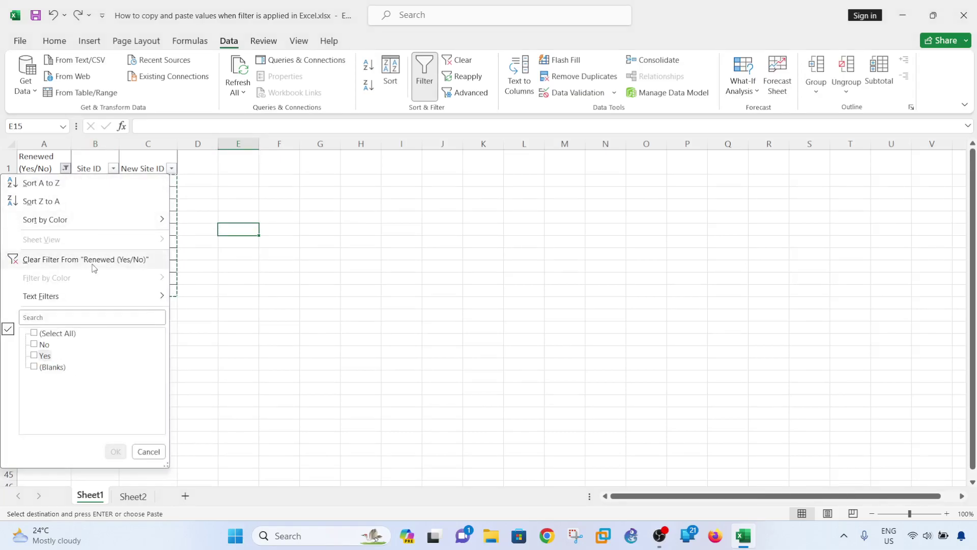
pyautogui.click(93, 263)
pyautogui.click(221, 252)
pyautogui.click(283, 228)
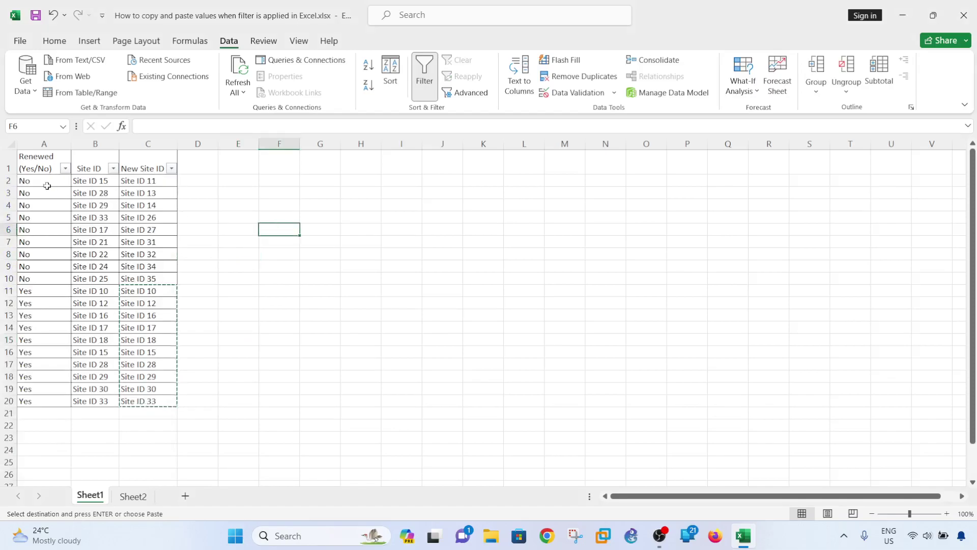
pyautogui.click(66, 169)
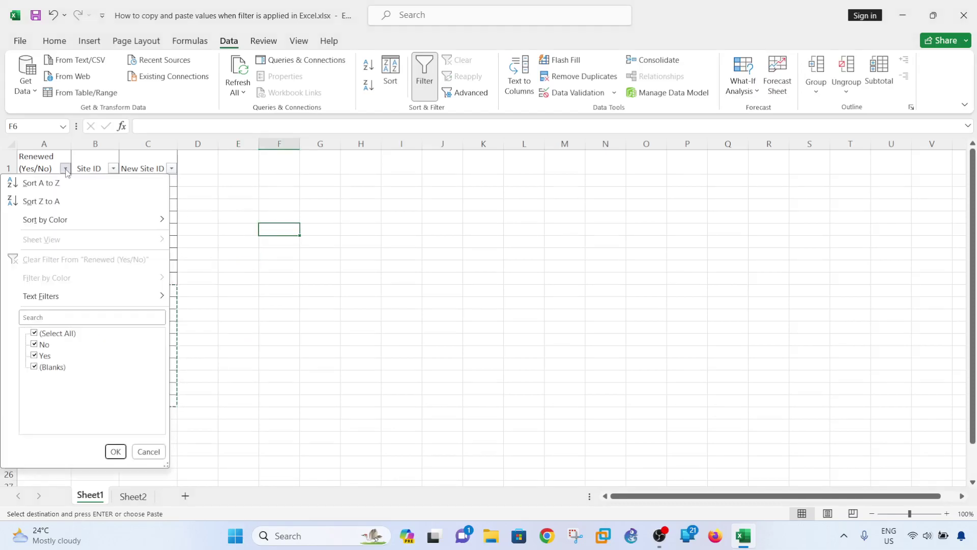
pyautogui.click(56, 333)
pyautogui.click(44, 356)
pyautogui.click(116, 452)
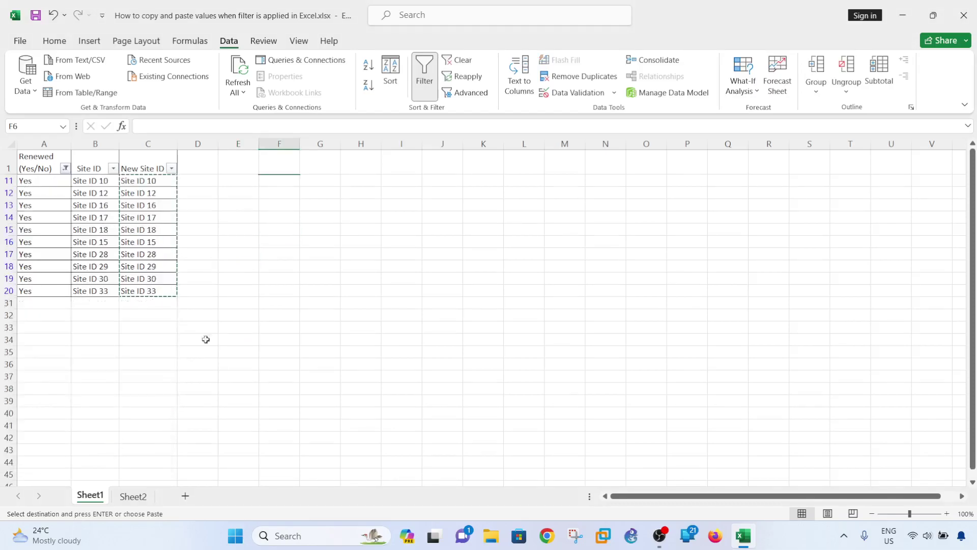
pyautogui.click(248, 293)
pyautogui.click(264, 293)
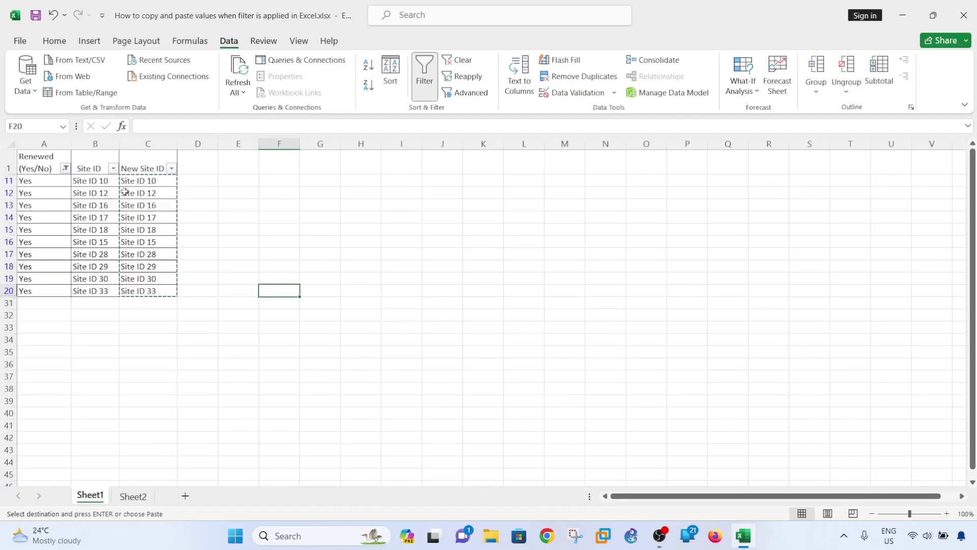
# - Remove the Renewed filter so all rows 2–20 show again
pyautogui.click(66, 168)
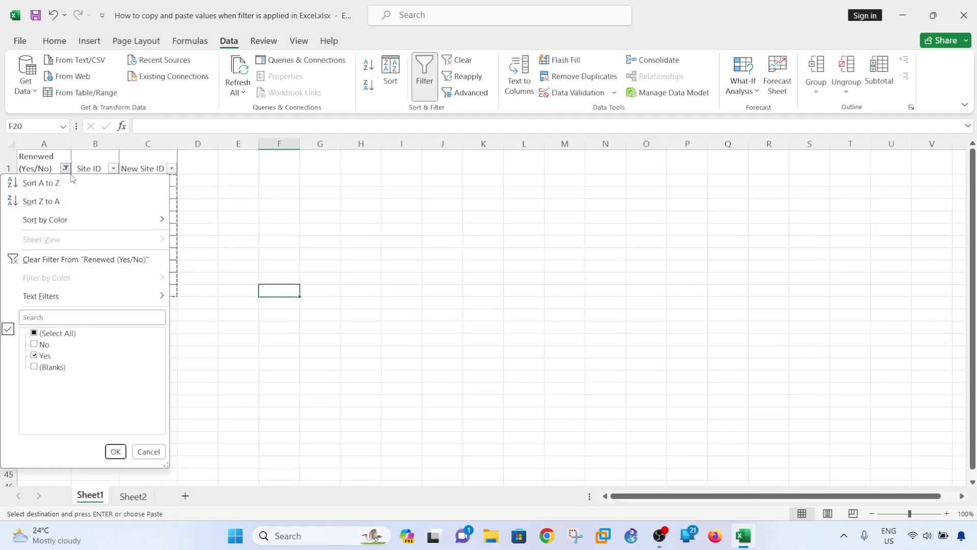
pyautogui.click(44, 356)
pyautogui.click(290, 299)
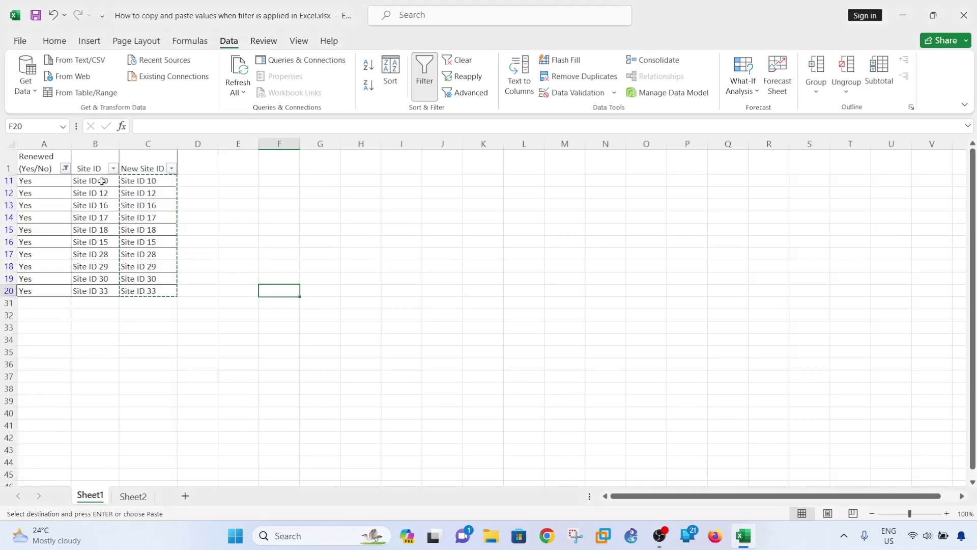
pyautogui.click(66, 168)
pyautogui.click(51, 258)
pyautogui.click(306, 255)
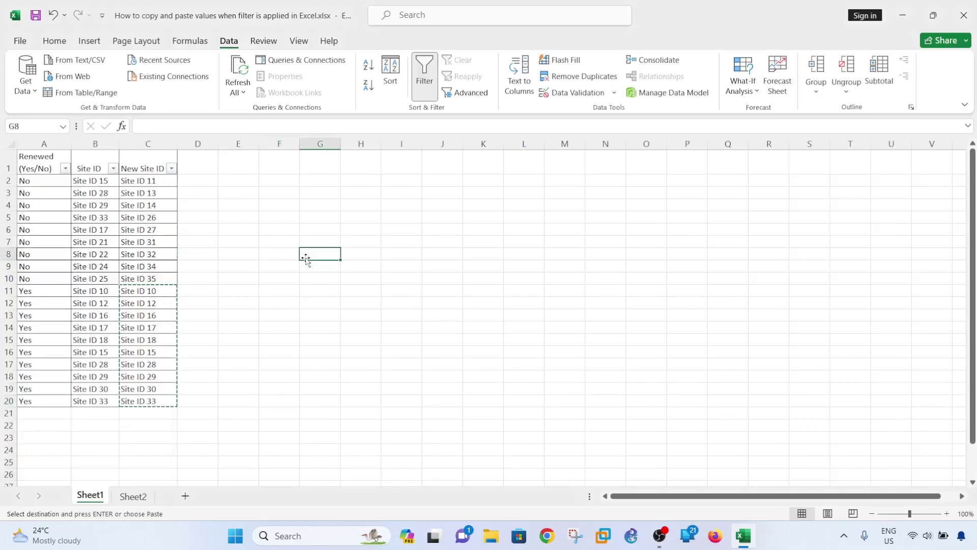
pyautogui.press('Up')
pyautogui.press('Up')
pyautogui.press('Left')
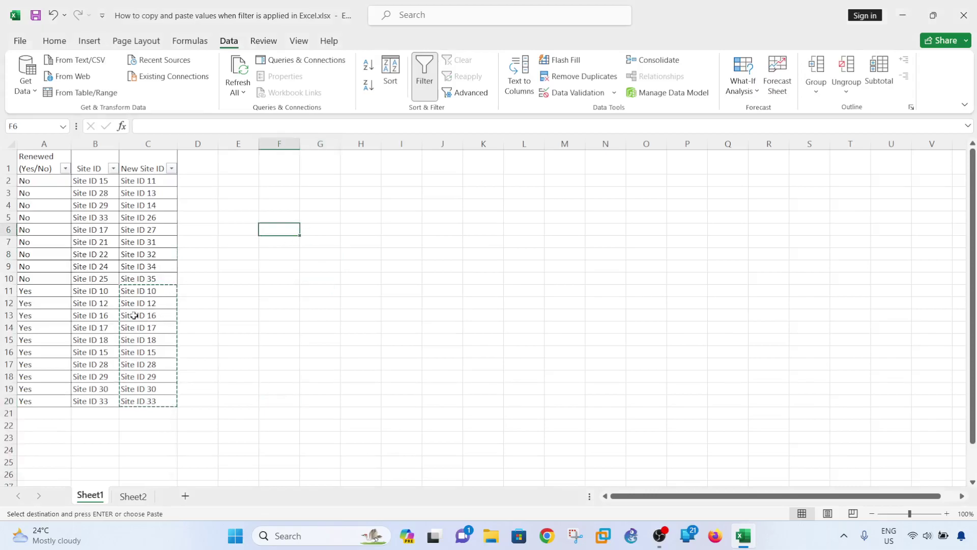
# - Change C11 to Site ID 51 and fill down to C20, then undo it
pyautogui.doubleClick(166, 293)
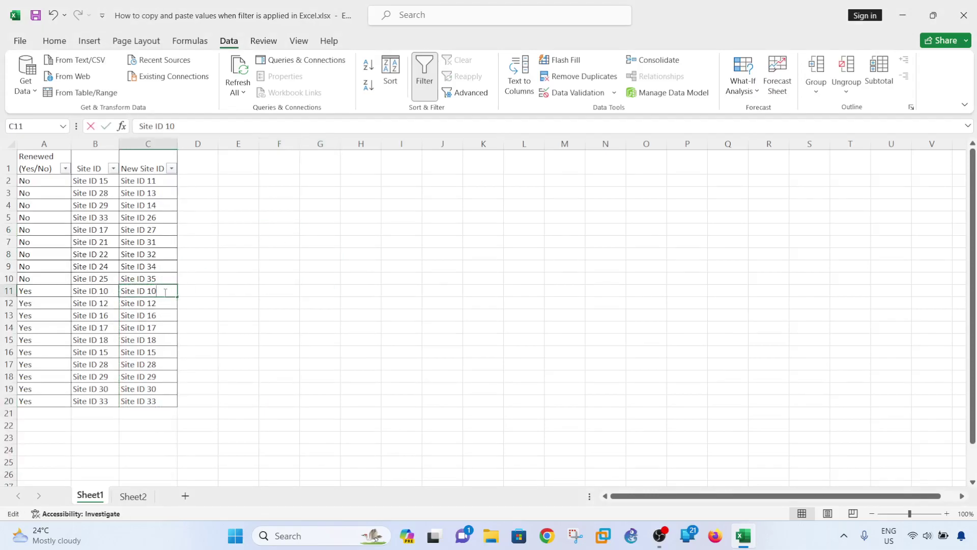
pyautogui.press('BackSpace')
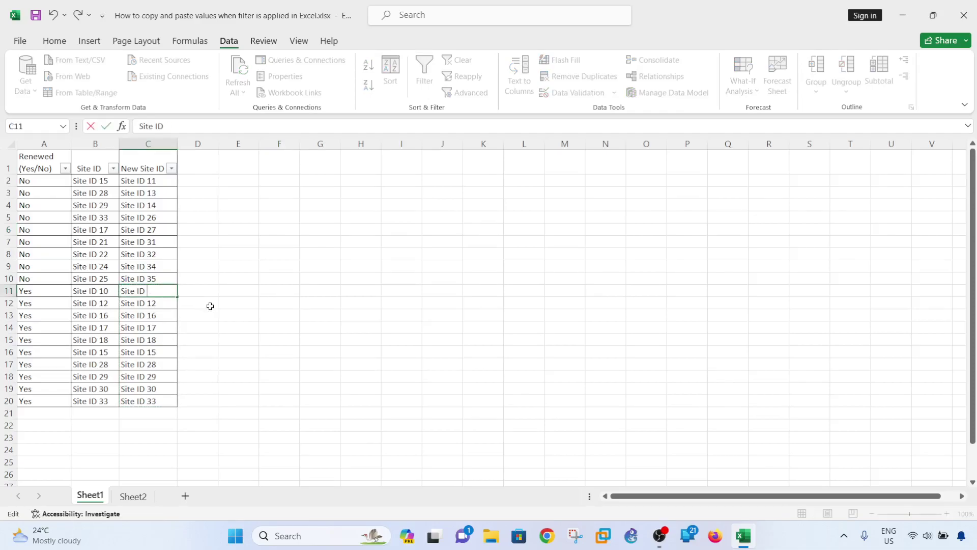
pyautogui.click(238, 313)
pyautogui.click(153, 291)
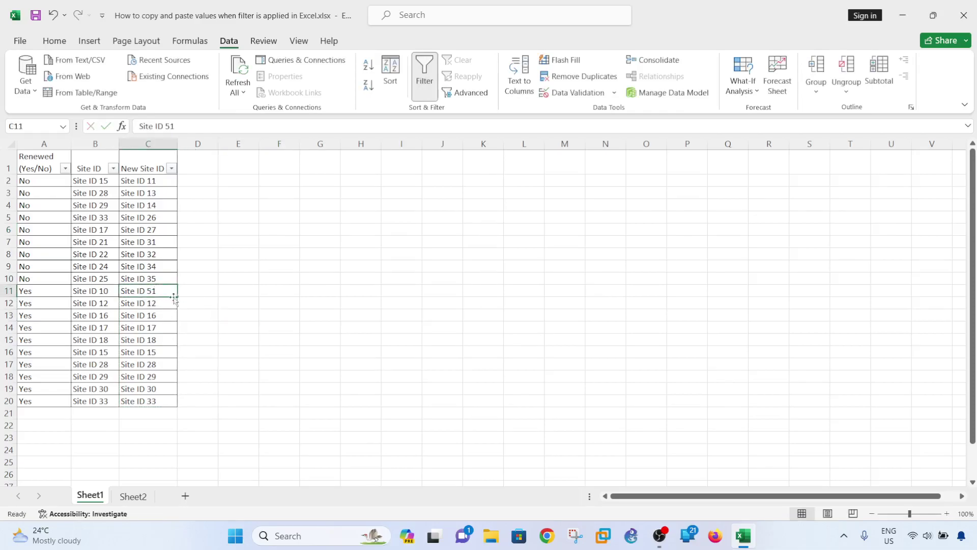
pyautogui.moveTo(177, 297); pyautogui.dragTo(165, 403)
pyautogui.click(277, 340)
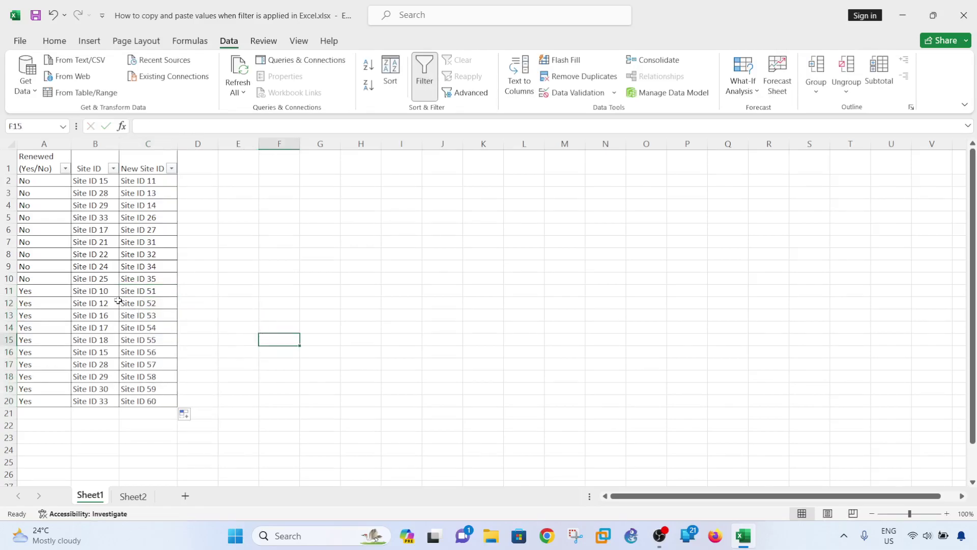
pyautogui.hotkey('ctrl', 'z')
pyautogui.hotkey('ctrl', 'z')
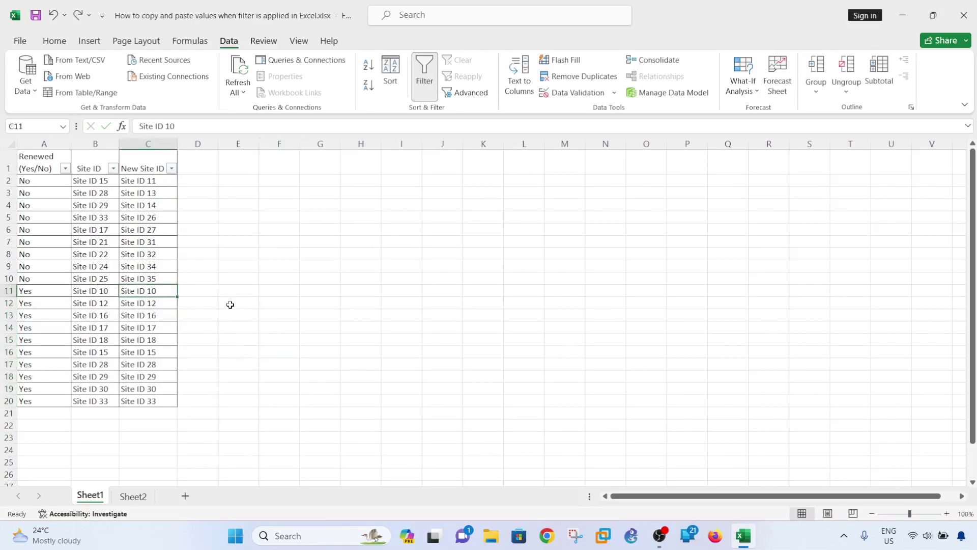
# - Re-enter Site ID 51 in C11 and fill C12:C20 with Site ID 52 through 60
pyautogui.moveTo(111, 296); pyautogui.dragTo(135, 401)
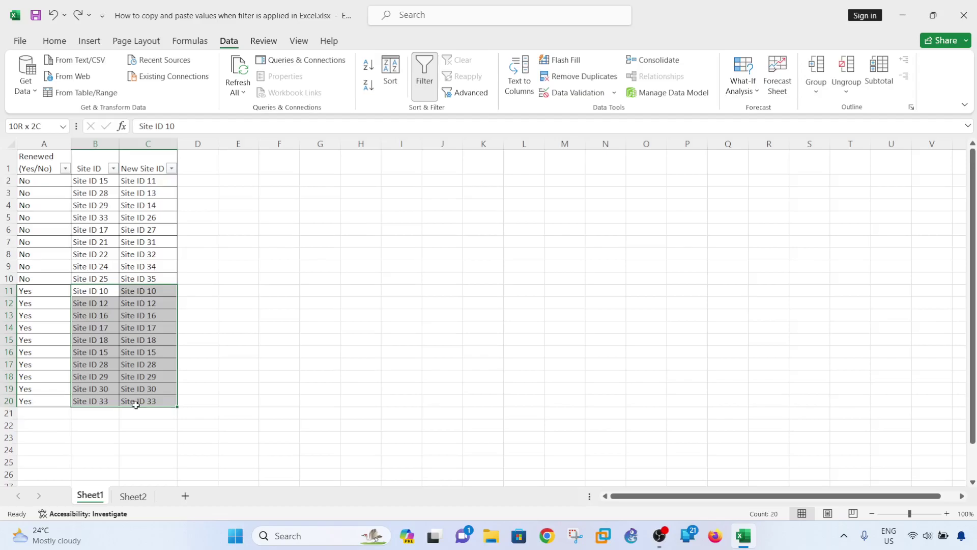
pyautogui.click(279, 364)
pyautogui.click(164, 291)
pyautogui.press('F2')
pyautogui.press('BackSpace')
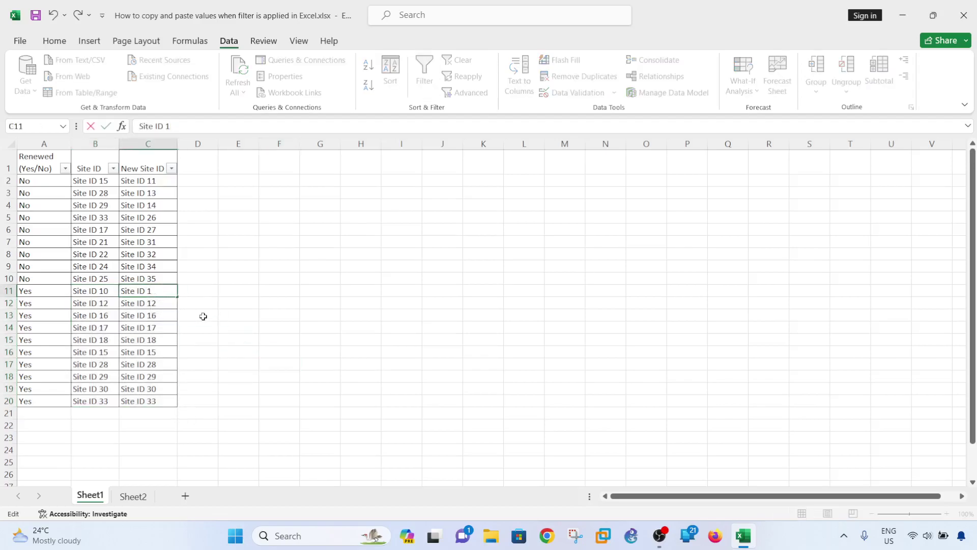
pyautogui.click(279, 340)
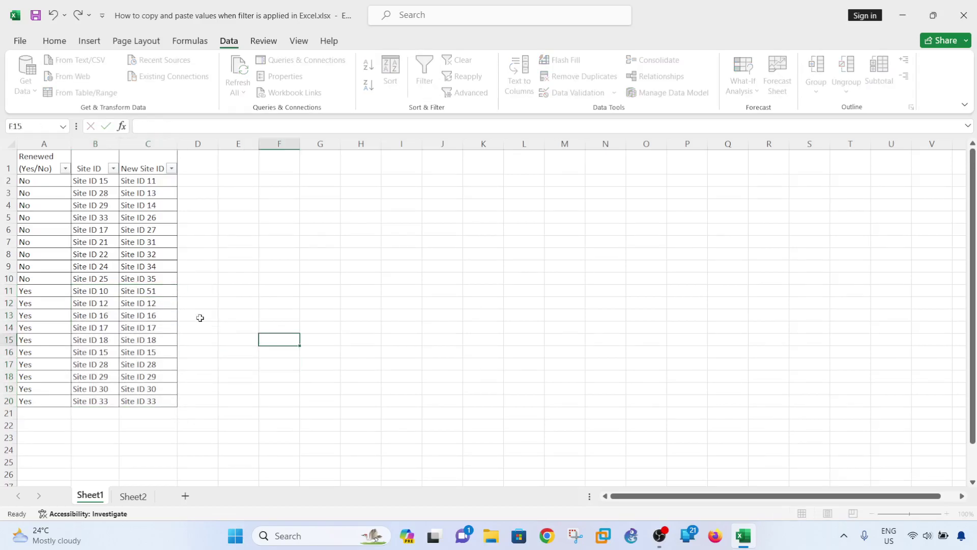
pyautogui.click(172, 297)
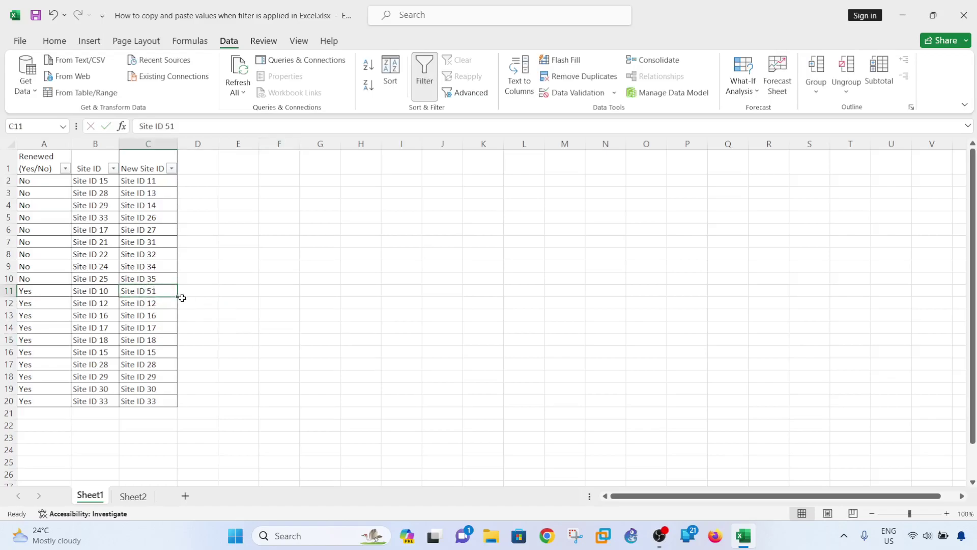
pyautogui.moveTo(177, 299); pyautogui.dragTo(178, 407)
pyautogui.click(255, 365)
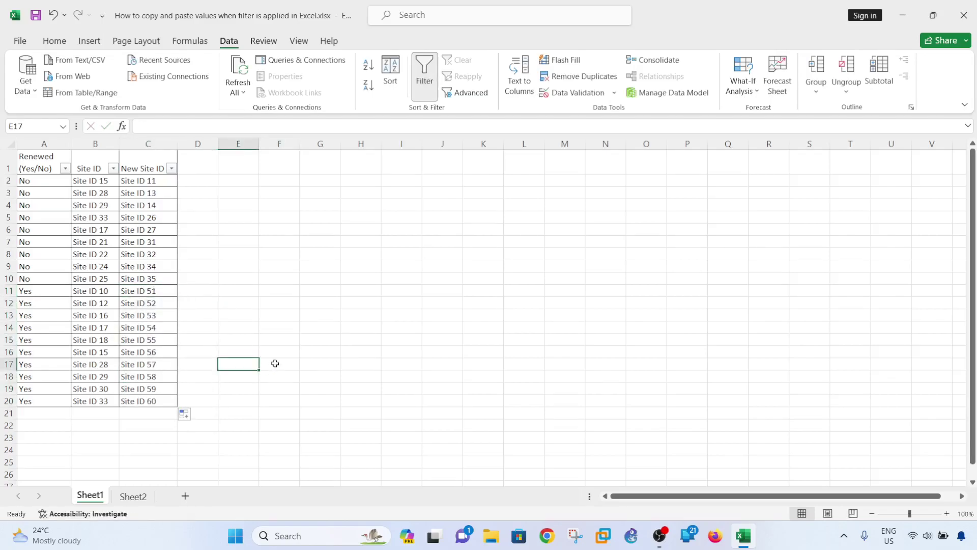
pyautogui.click(261, 326)
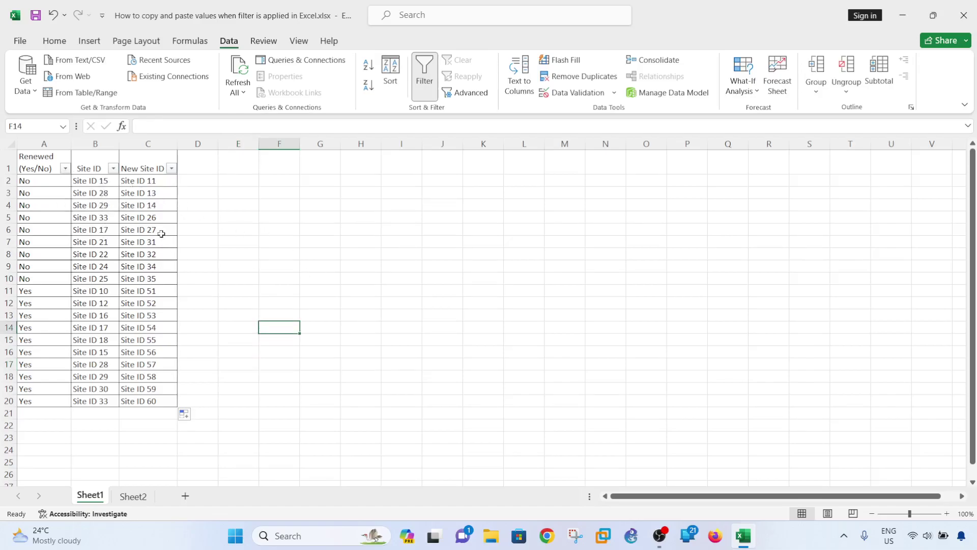
pyautogui.click(66, 168)
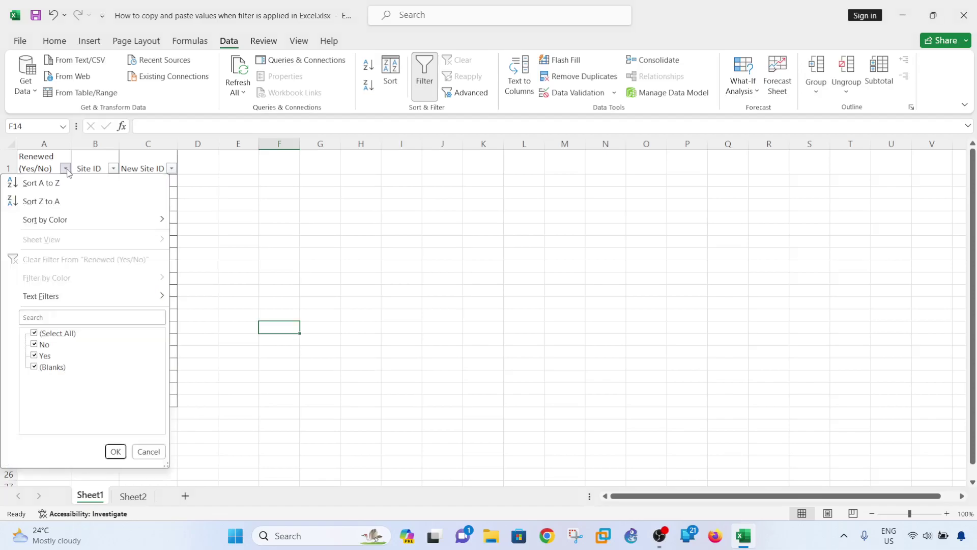
pyautogui.click(63, 334)
pyautogui.click(48, 357)
pyautogui.click(115, 452)
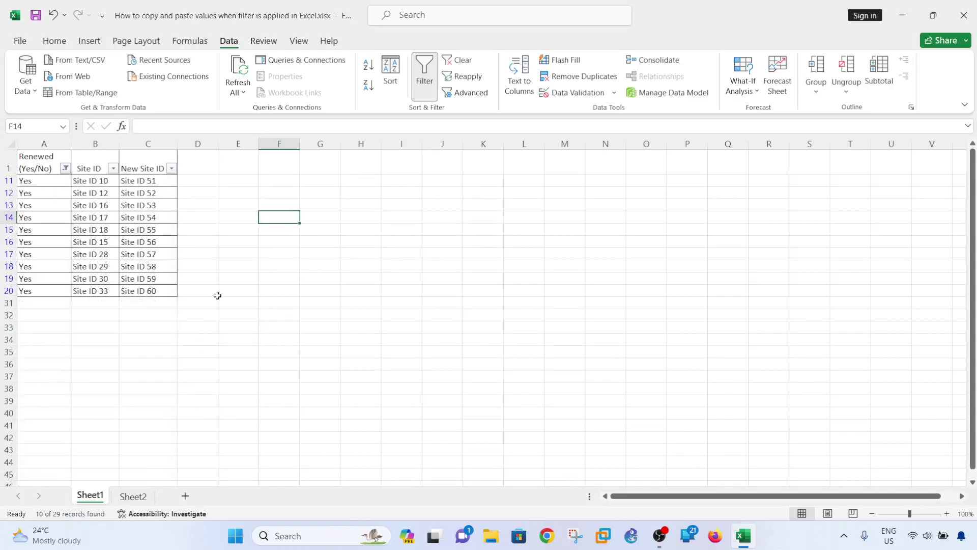
pyautogui.moveTo(153, 184); pyautogui.dragTo(147, 293)
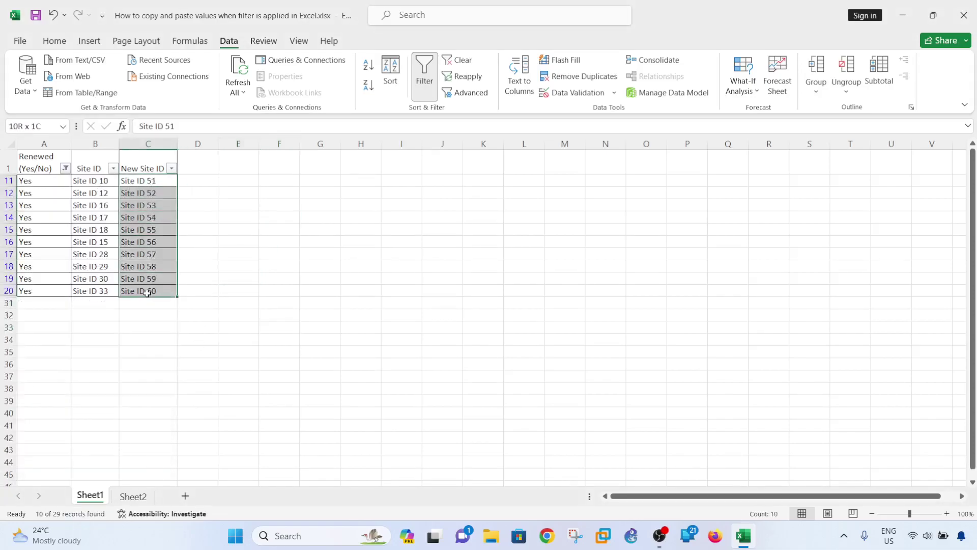
pyautogui.hotkey('ctrl', 'c')
pyautogui.click(101, 180)
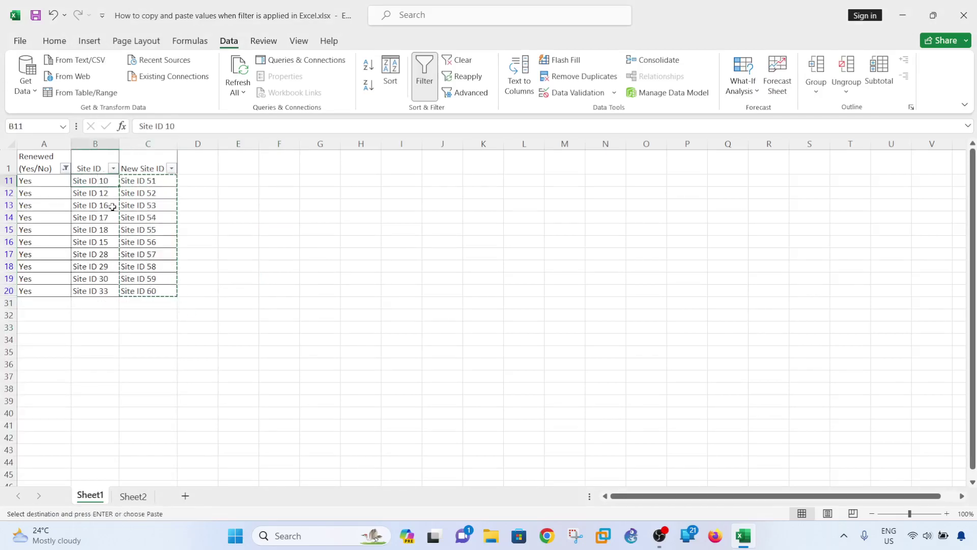
pyautogui.hotkey('ctrl', 'shift', 'Down')
pyautogui.hotkey('ctrl', 'v')
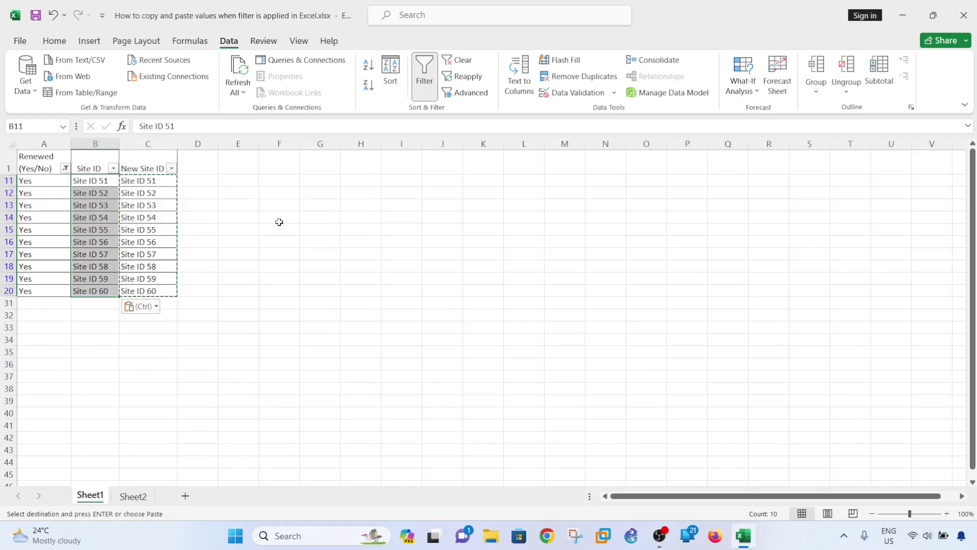
pyautogui.hotkey('ctrl', 'z')
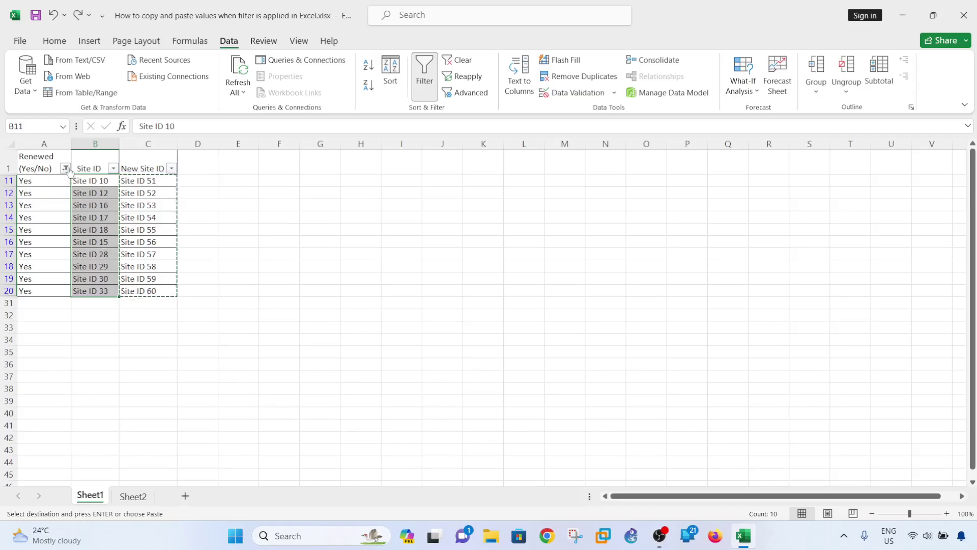
pyautogui.click(66, 169)
pyautogui.click(45, 356)
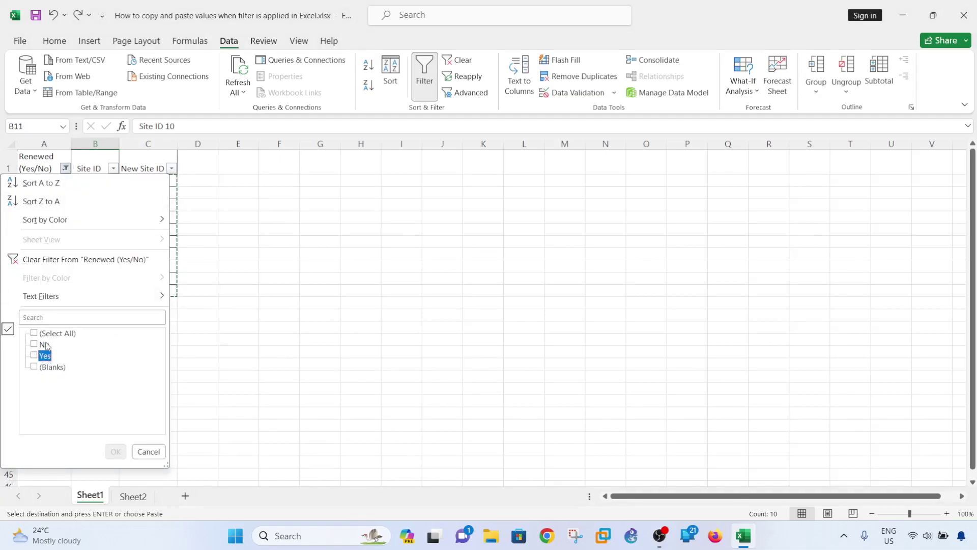
pyautogui.click(152, 259)
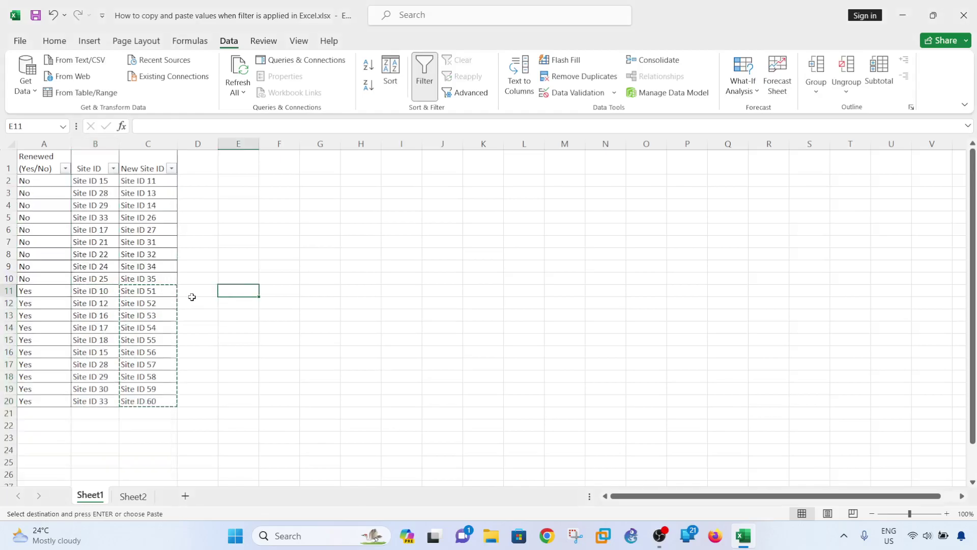
# - Paste Site ID 57–60 from C17:C20 into C11:C14
pyautogui.click(162, 294)
pyautogui.moveTo(133, 364); pyautogui.dragTo(136, 400)
pyautogui.hotkey('ctrl', 'c')
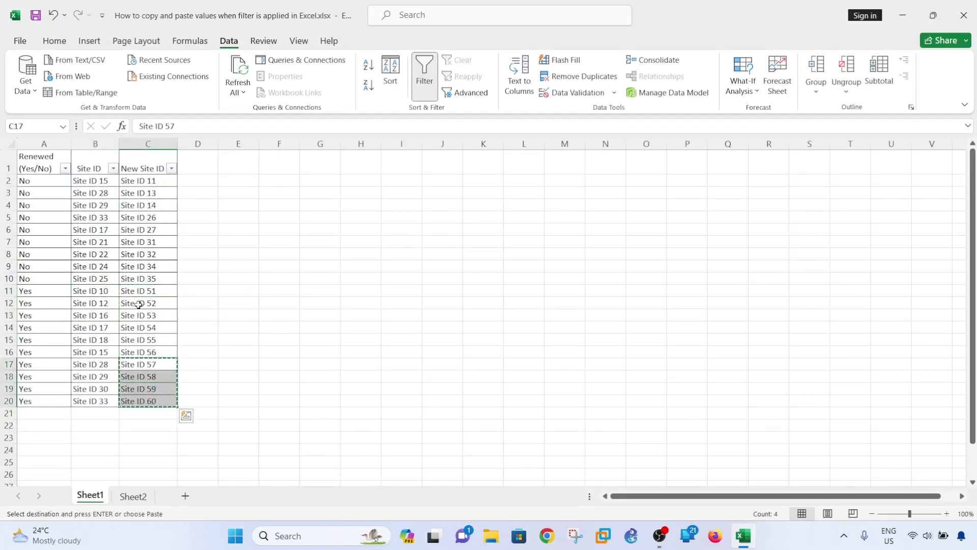
pyautogui.moveTo(138, 292); pyautogui.dragTo(138, 327)
pyautogui.hotkey('ctrl', 'v')
pyautogui.click(266, 338)
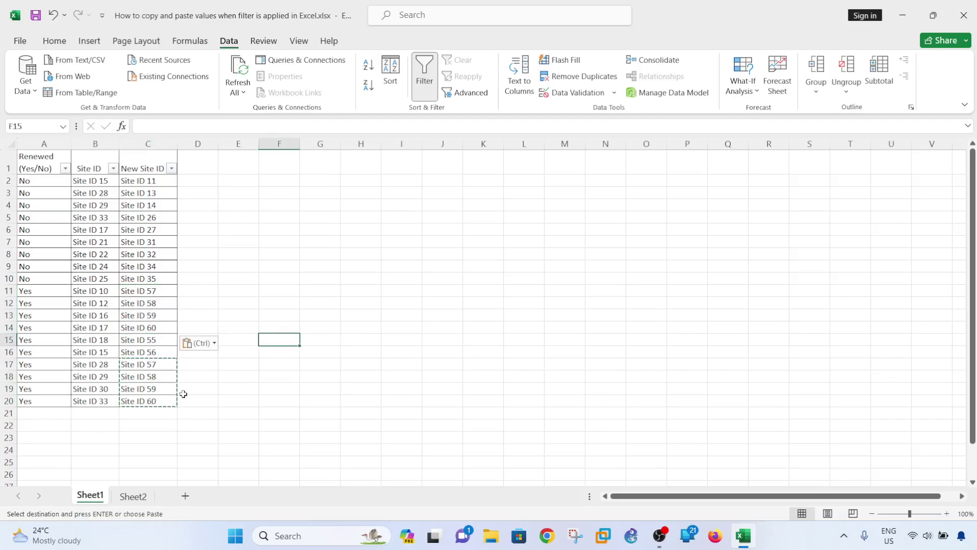
pyautogui.click(217, 326)
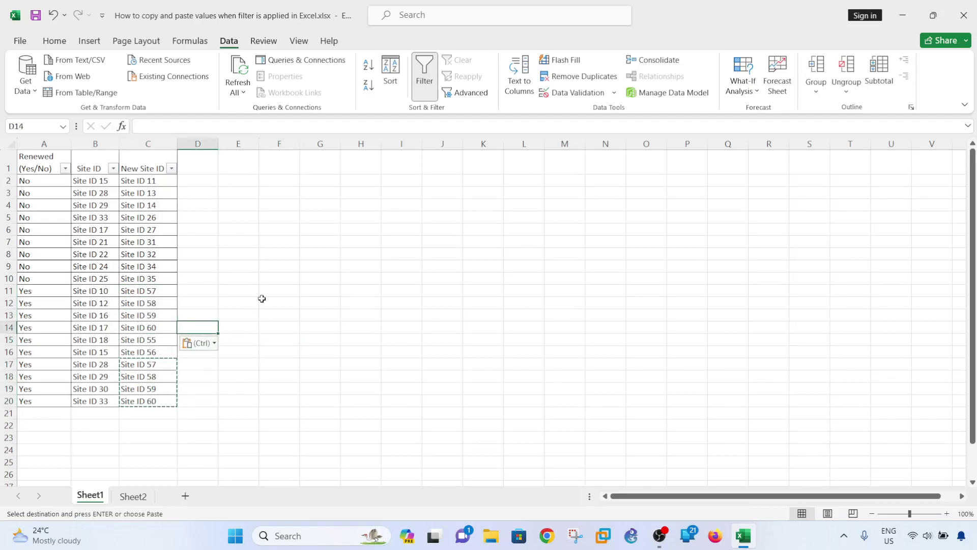
pyautogui.click(279, 279)
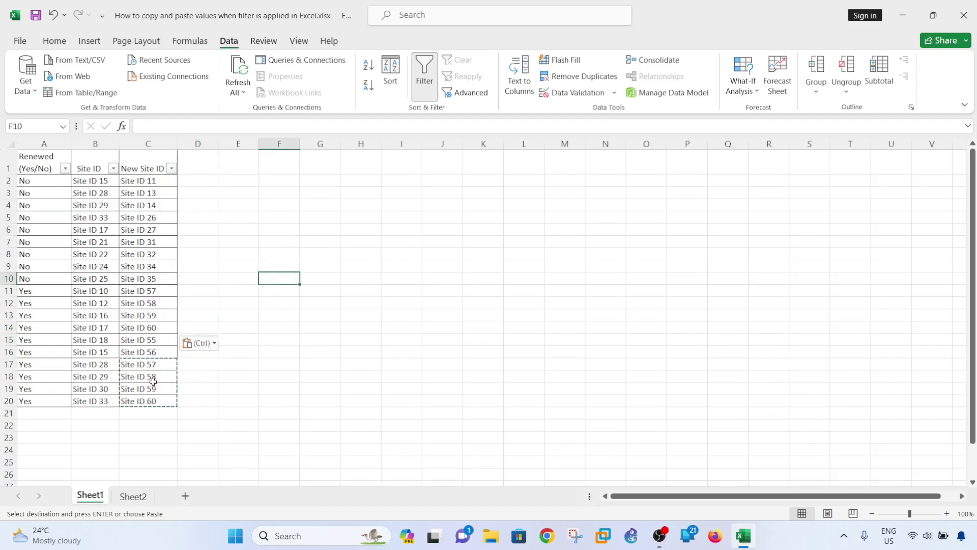
# - Copy Site ID 58–60 from the column's bottom over C11:C13
pyautogui.moveTo(153, 381); pyautogui.dragTo(150, 402)
pyautogui.hotkey('ctrl', 'c')
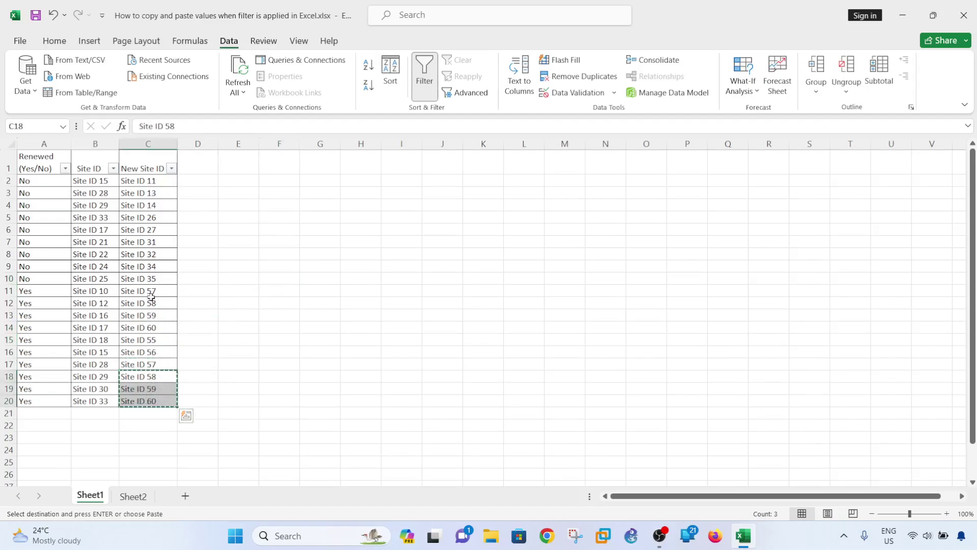
pyautogui.click(151, 291)
pyautogui.hotkey('ctrl', 'v')
pyautogui.click(295, 326)
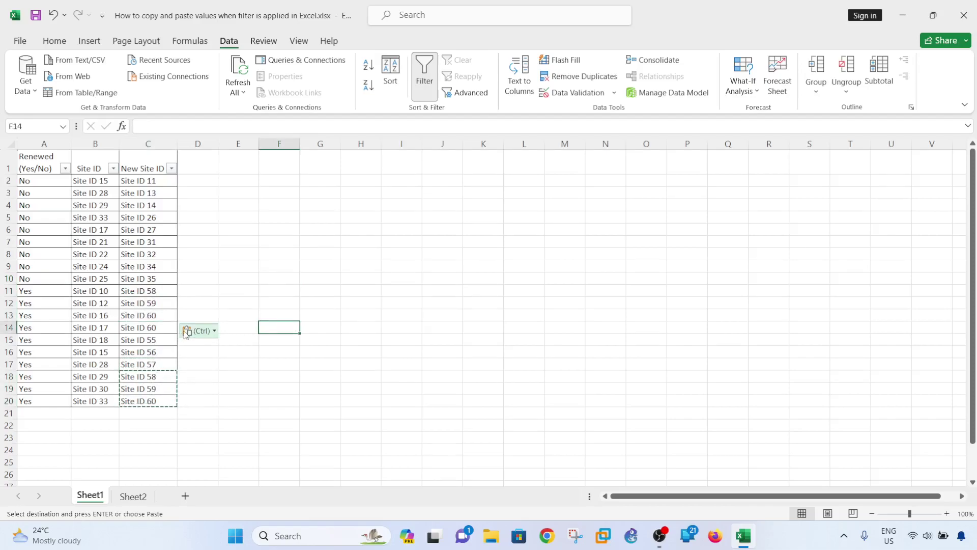
pyautogui.click(227, 245)
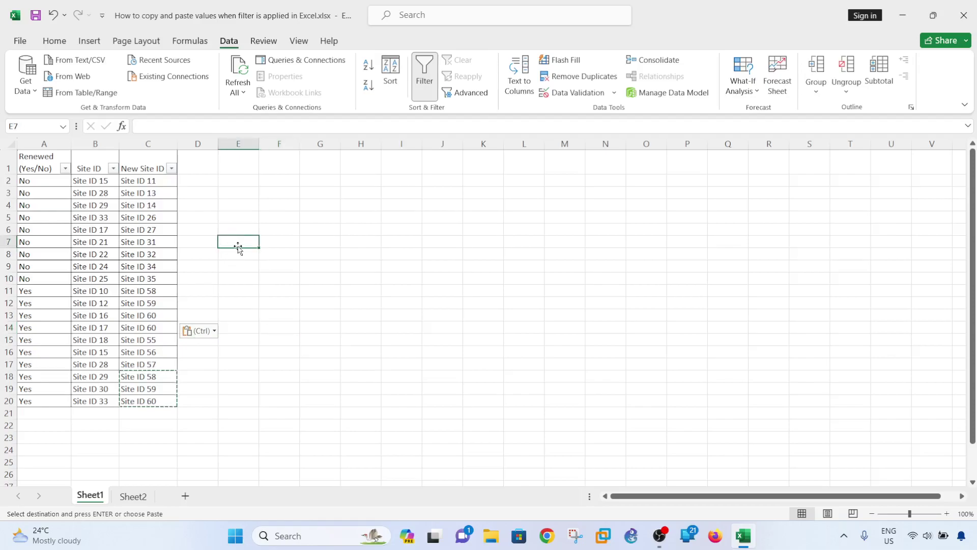
pyautogui.click(65, 169)
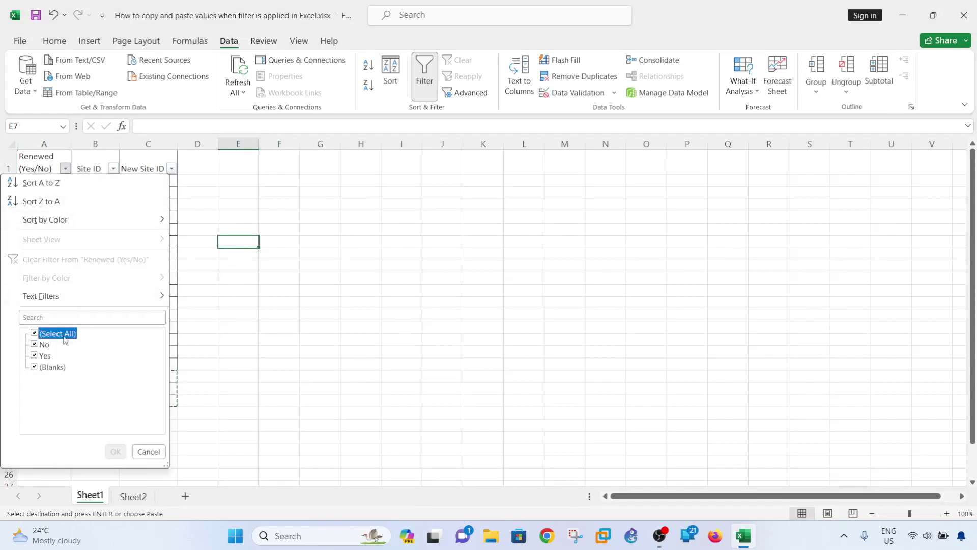
pyautogui.click(45, 356)
pyautogui.click(116, 452)
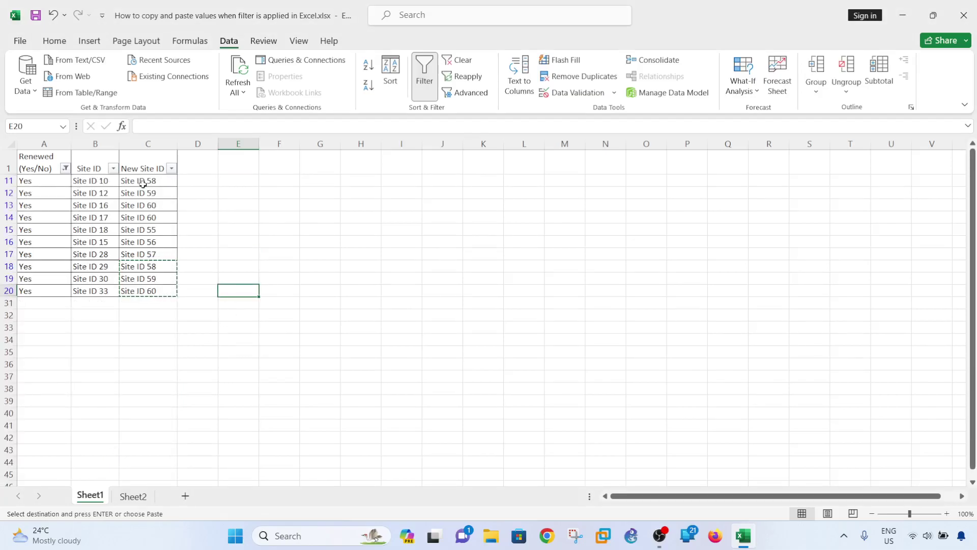
pyautogui.moveTo(150, 181); pyautogui.dragTo(144, 292)
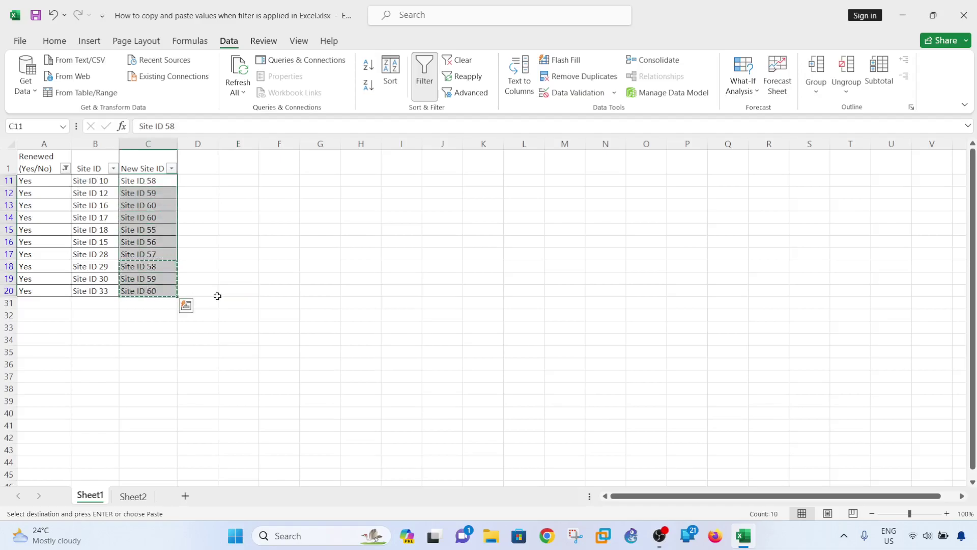
pyautogui.click(104, 181)
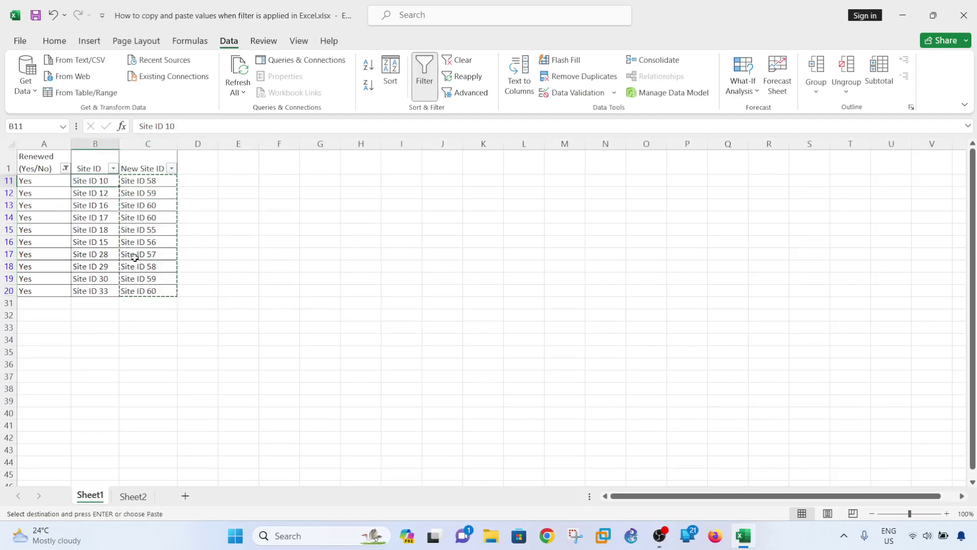
pyautogui.hotkey('ctrl', 'v')
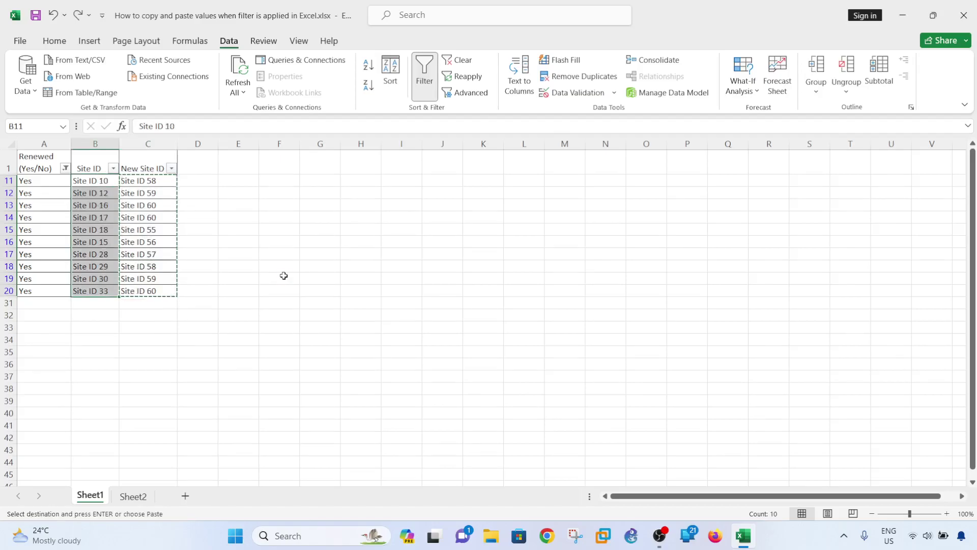
pyautogui.hotkey('ctrl', 'z')
pyautogui.click(284, 276)
pyautogui.press('Escape')
pyautogui.click(275, 264)
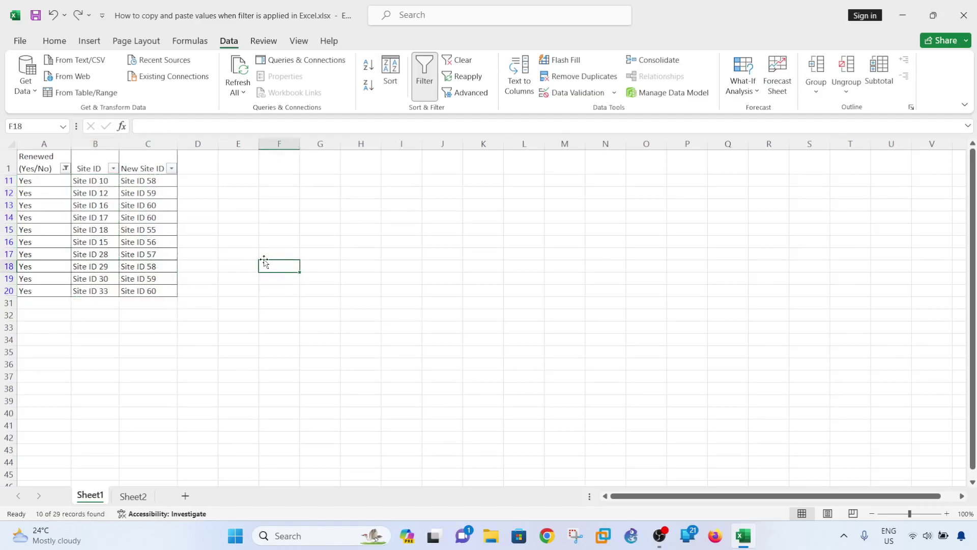
# - Filter Renewed to No, paste New Site IDs over B2:B10, then undo the paste
pyautogui.click(65, 169)
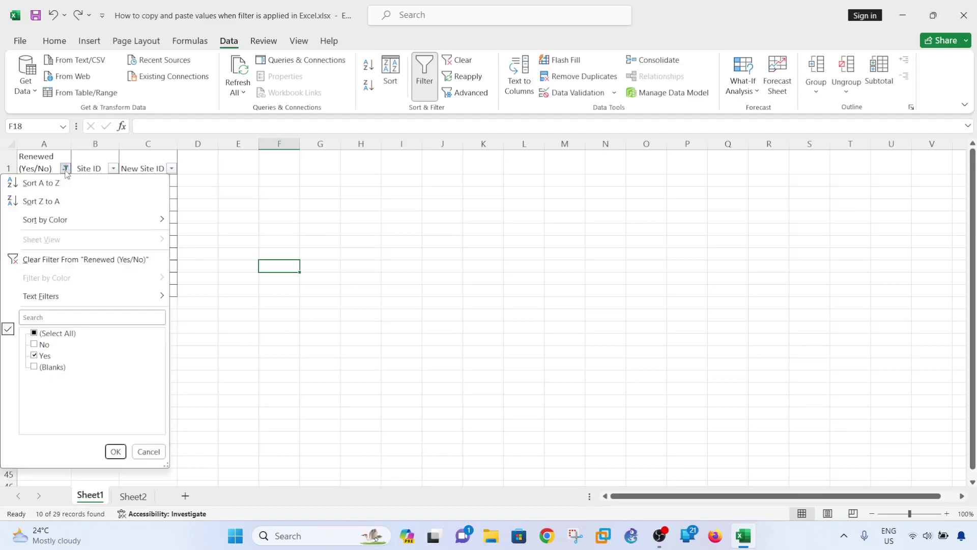
pyautogui.click(34, 355)
pyautogui.click(34, 344)
pyautogui.click(115, 452)
pyautogui.click(207, 363)
pyautogui.moveTo(134, 178); pyautogui.dragTo(135, 279)
pyautogui.hotkey('ctrl', 'c')
pyautogui.click(92, 183)
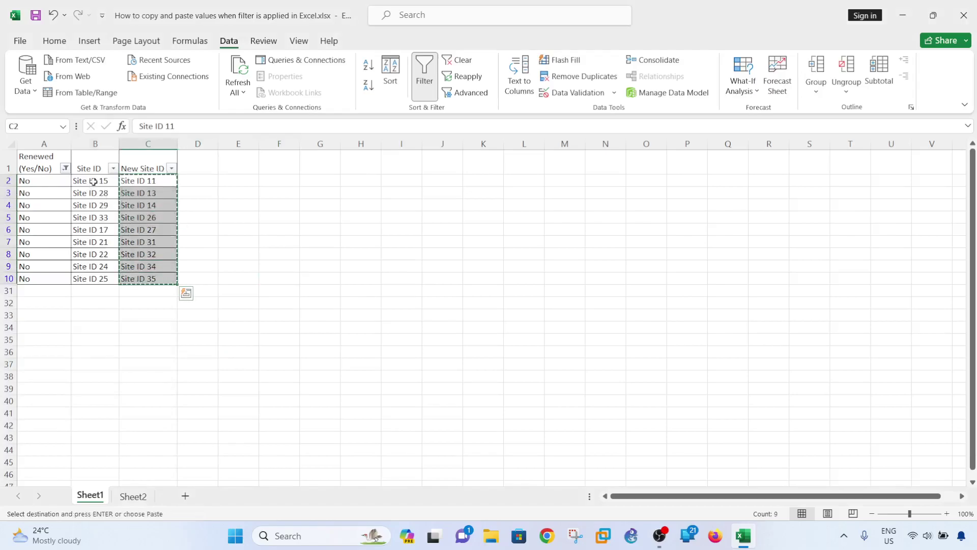
pyautogui.hotkey('ctrl', 'v')
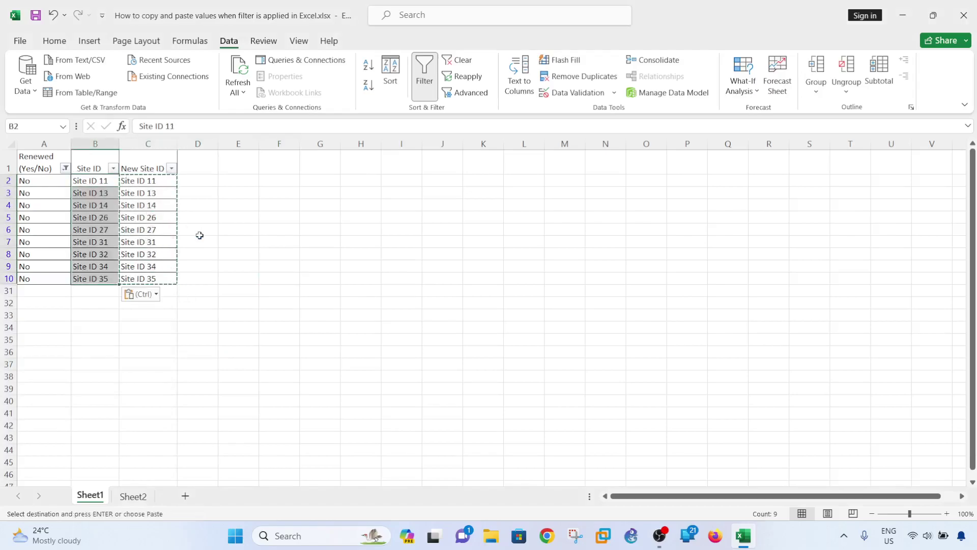
pyautogui.click(302, 231)
pyautogui.hotkey('ctrl', 'z')
pyautogui.press('Left')
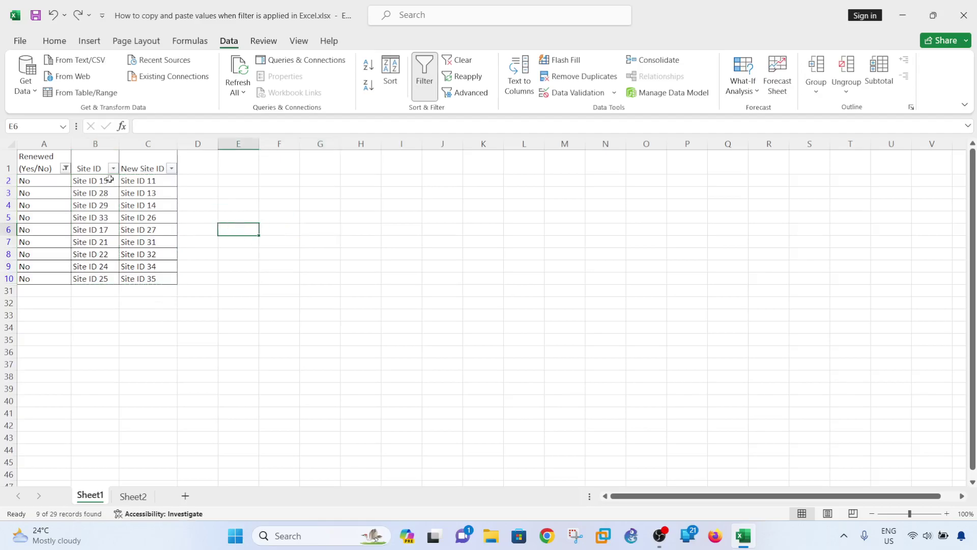
# - Select all values in the Renewed filter so every row shows
pyautogui.click(67, 168)
pyautogui.click(44, 344)
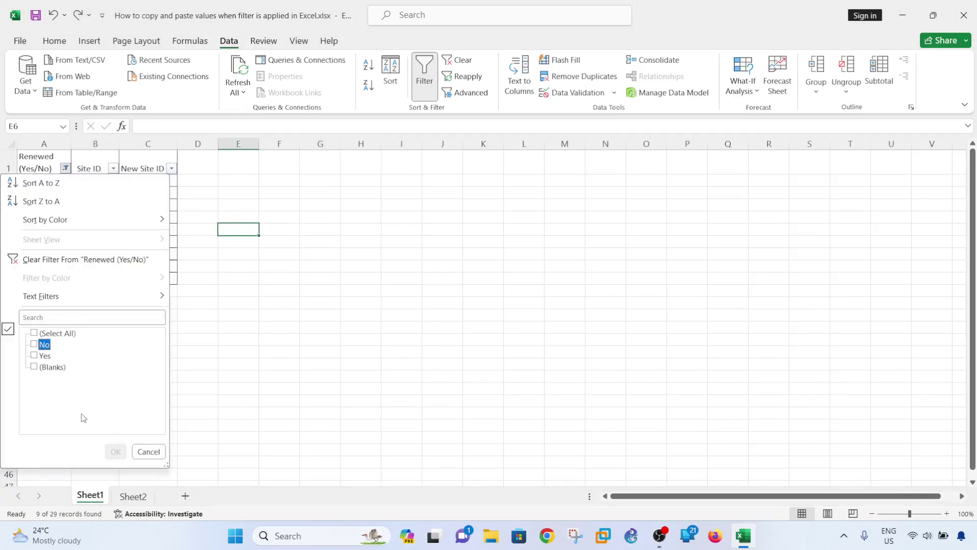
pyautogui.click(56, 333)
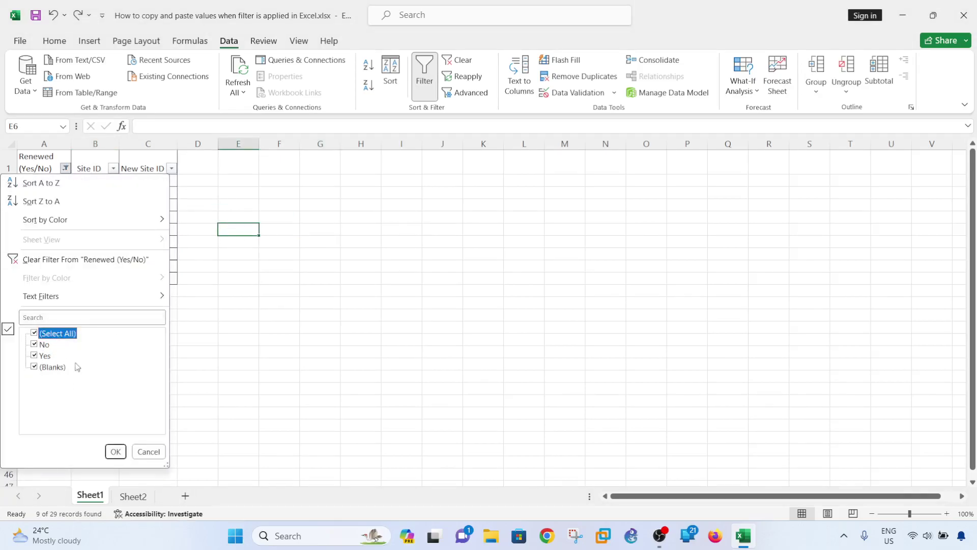
pyautogui.click(115, 451)
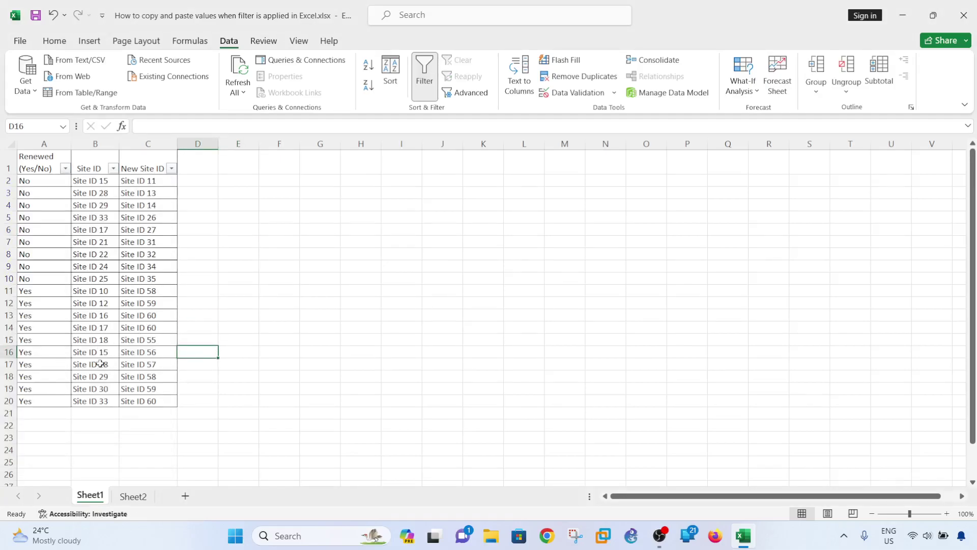
# - Copy Renewed values into A21:A23 (No), A24:A27 (Yes) and from A28 downward
pyautogui.moveTo(50, 246); pyautogui.dragTo(45, 268)
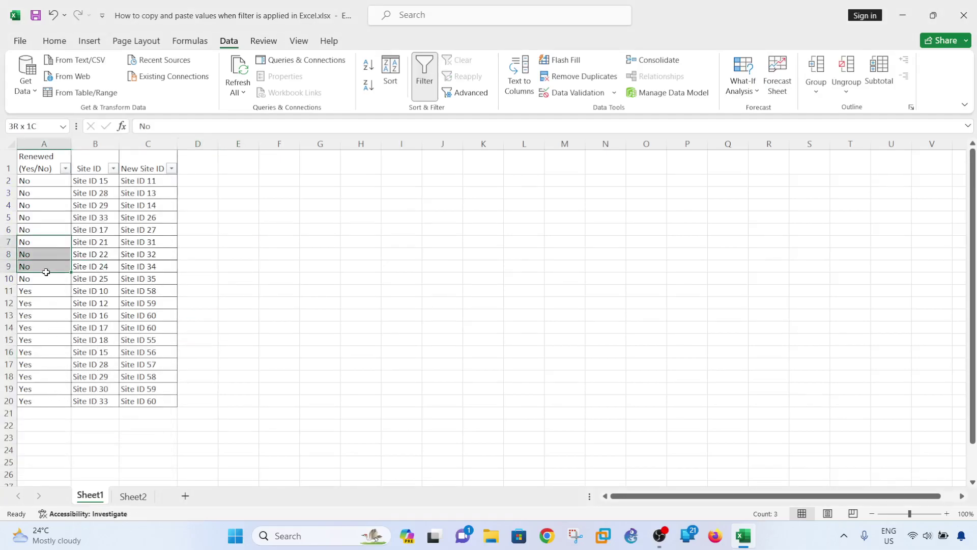
pyautogui.hotkey('ctrl', 'c')
pyautogui.click(55, 413)
pyautogui.hotkey('ctrl', 'v')
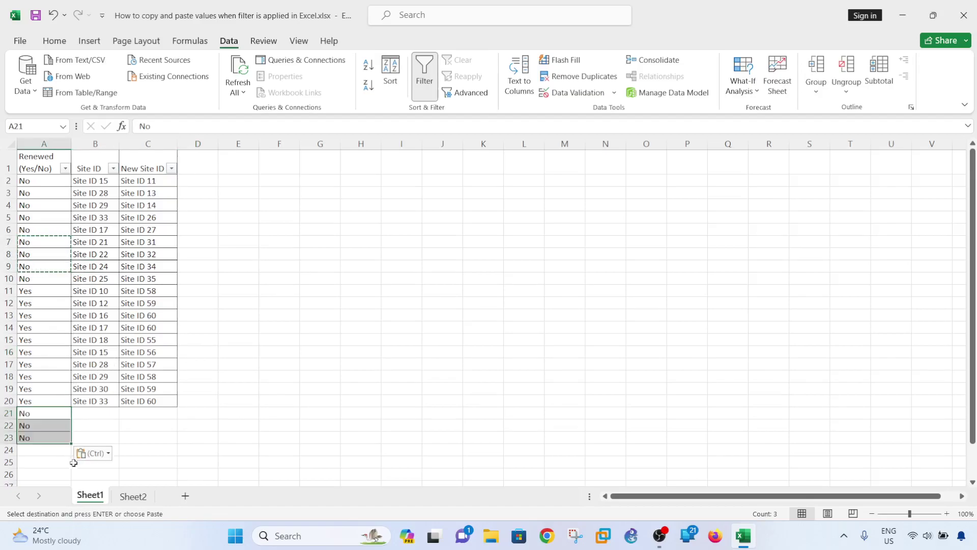
pyautogui.click(111, 427)
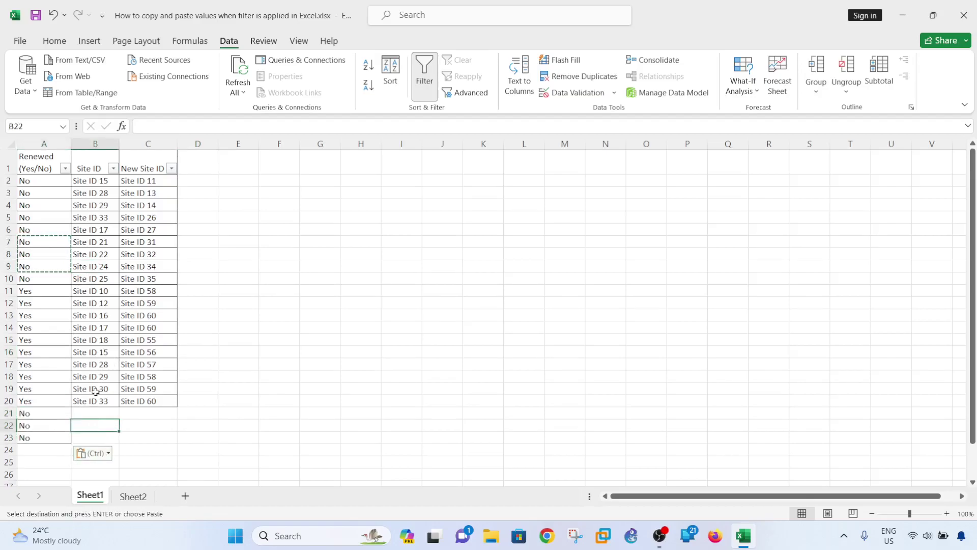
pyautogui.moveTo(56, 351); pyautogui.dragTo(51, 389)
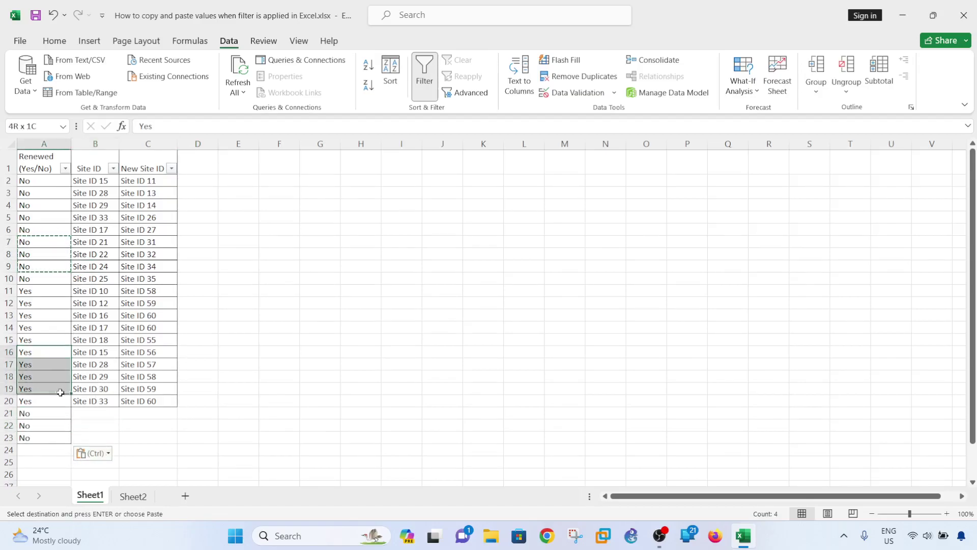
pyautogui.hotkey('ctrl', 'c')
pyautogui.click(59, 450)
pyautogui.hotkey('ctrl', 'v')
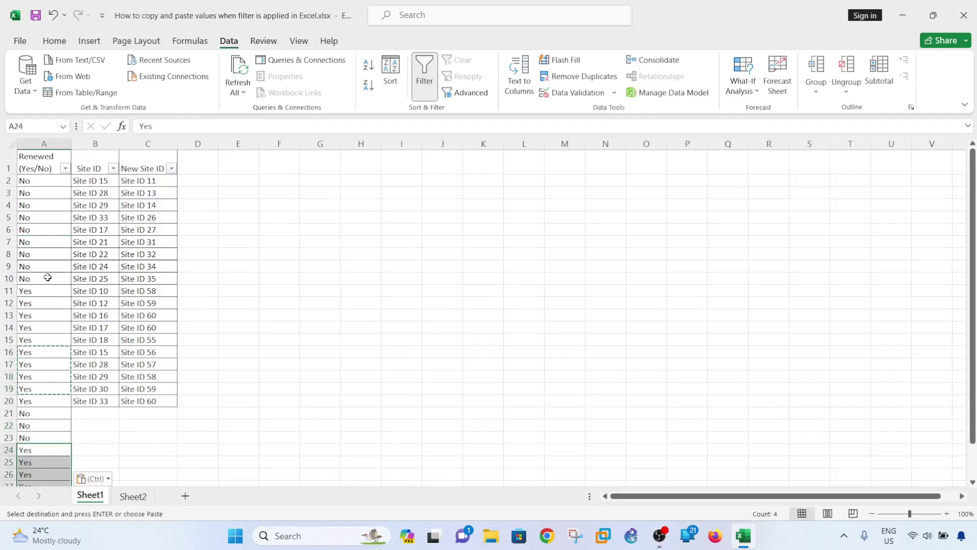
pyautogui.moveTo(47, 278); pyautogui.dragTo(50, 365)
pyautogui.hotkey('ctrl', 'c')
pyautogui.moveTo(971, 227); pyautogui.dragTo(971, 240)
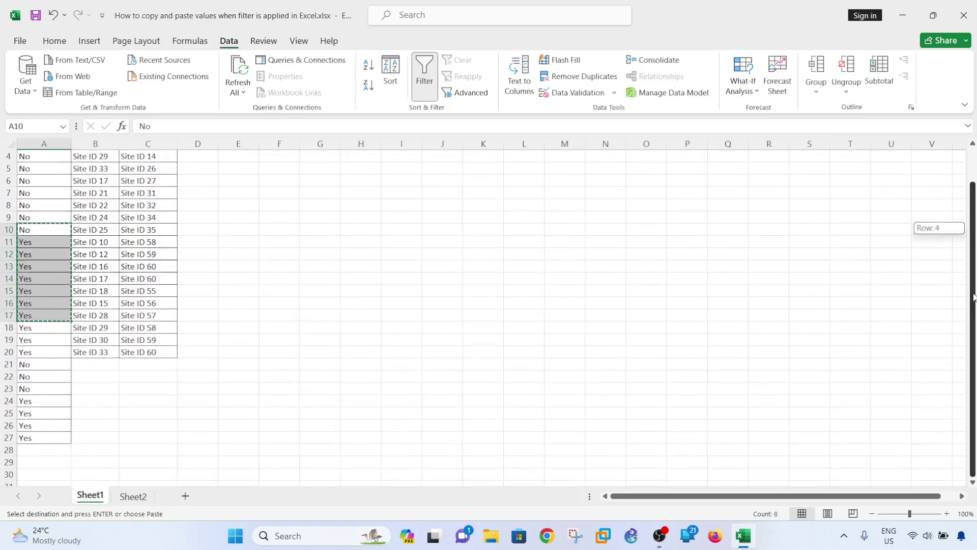
pyautogui.click(57, 450)
pyautogui.hotkey('ctrl', 'v')
pyautogui.click(148, 364)
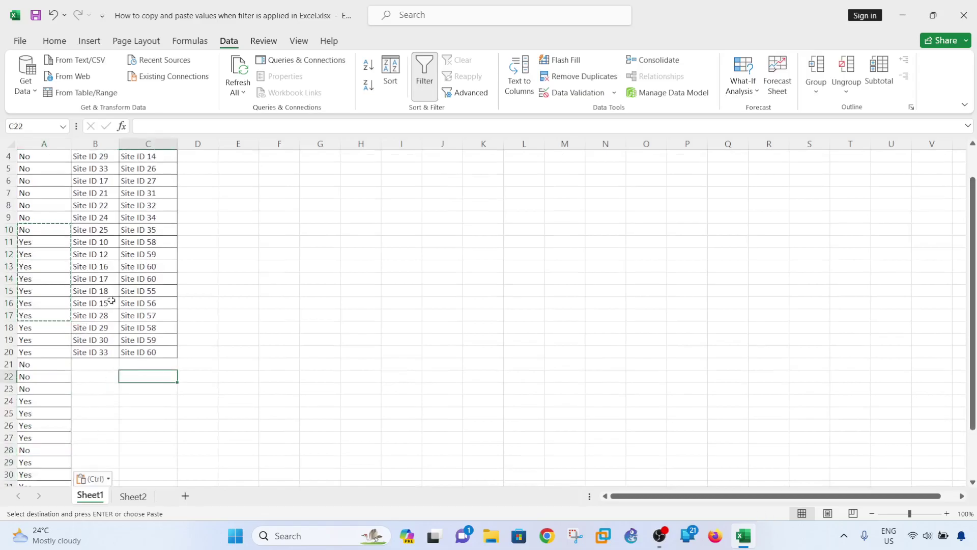
# - Paste Site IDs B11:B17 into B21:B27 and New Site IDs into C21:C35
pyautogui.moveTo(95, 242); pyautogui.dragTo(95, 315)
pyautogui.hotkey('ctrl', 'c')
pyautogui.click(112, 364)
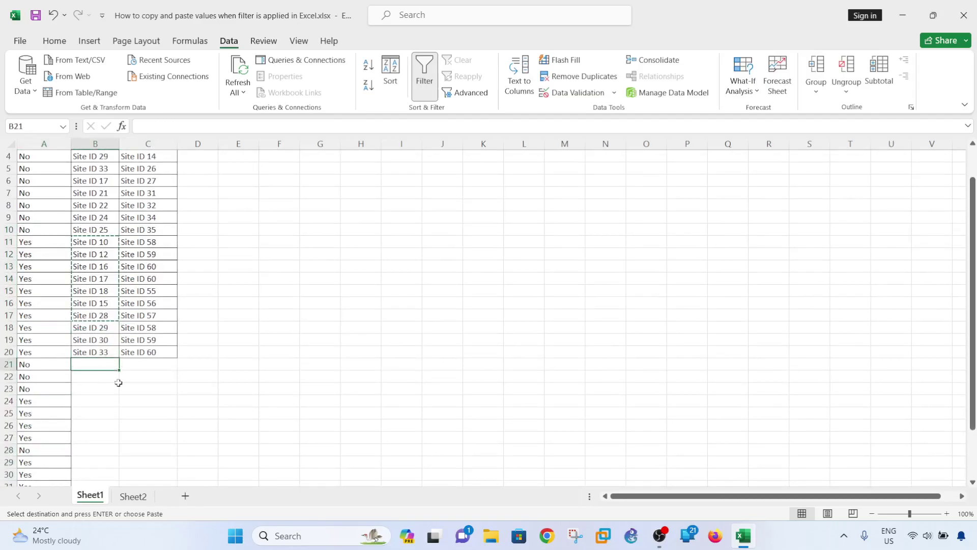
pyautogui.hotkey('ctrl', 'v')
pyautogui.moveTo(153, 193); pyautogui.dragTo(150, 327)
pyautogui.hotkey('ctrl', 'c')
pyautogui.click(163, 366)
pyautogui.hotkey('ctrl', 'v')
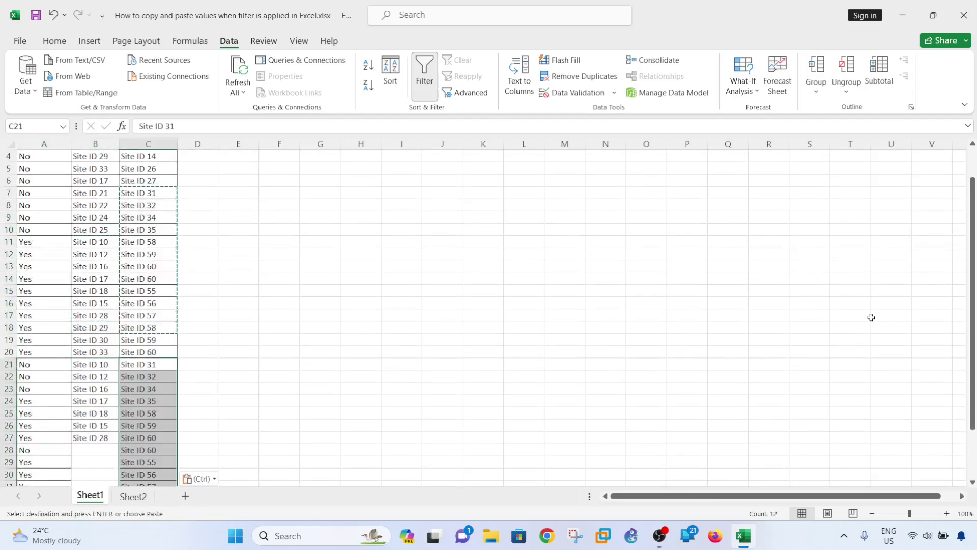
pyautogui.moveTo(971, 219); pyautogui.dragTo(971, 265)
pyautogui.moveTo(147, 389); pyautogui.dragTo(148, 438)
pyautogui.hotkey('ctrl', 'c')
pyautogui.click(151, 451)
pyautogui.hotkey('ctrl', 'v')
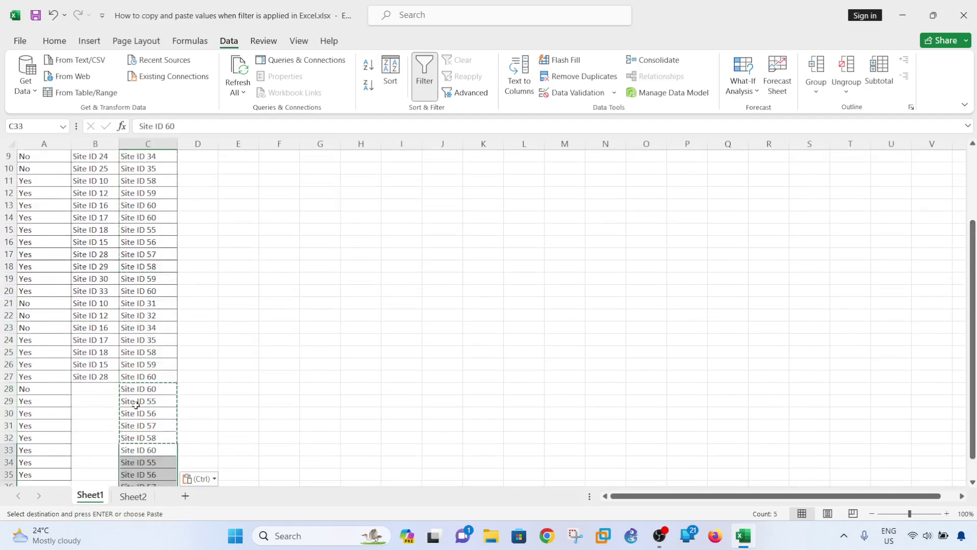
# - Select rows 36–37 below the data and open their context menu
pyautogui.scroll(-1, 974, 328)
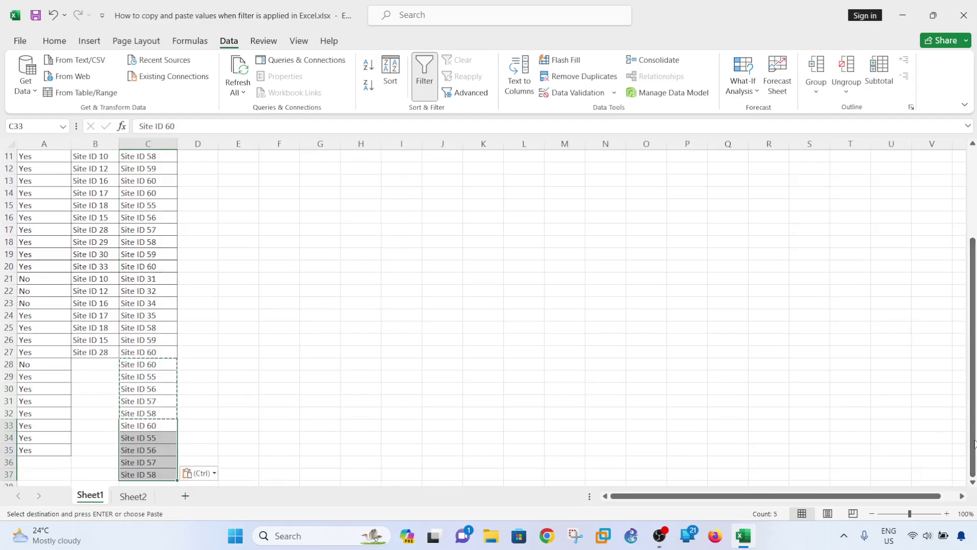
pyautogui.click(48, 462)
pyautogui.click(9, 462)
pyautogui.moveTo(9, 462); pyautogui.dragTo(9, 474)
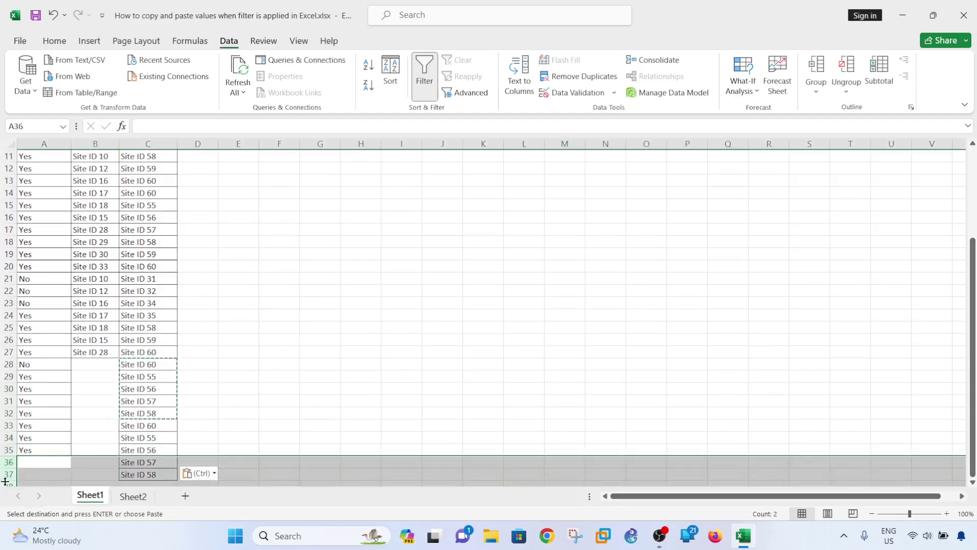
pyautogui.rightClick(9, 473)
# - Paste Sheet2's Site IDs 40–47 into B28:B35 on Sheet1
pyautogui.click(82, 383)
pyautogui.click(238, 376)
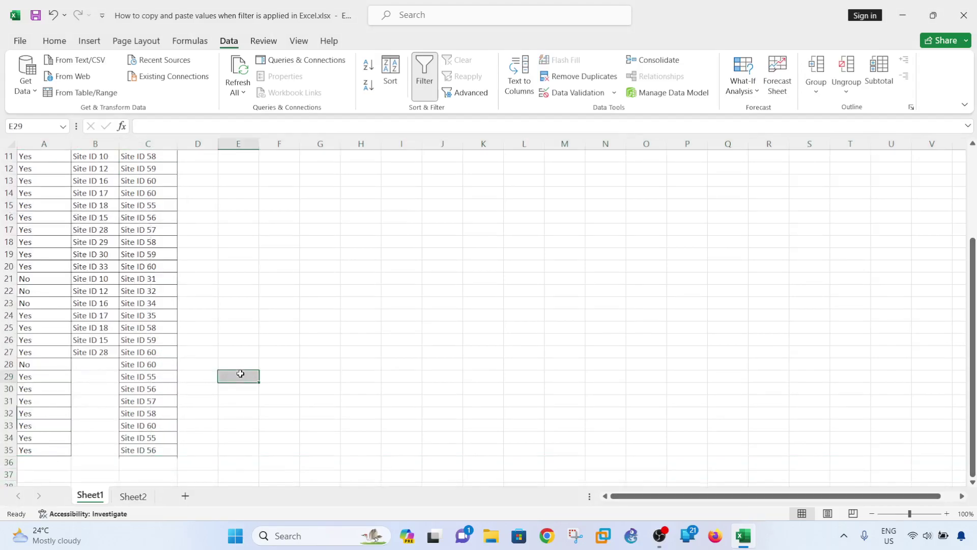
pyautogui.moveTo(95, 270); pyautogui.dragTo(95, 353)
pyautogui.hotkey('ctrl', 'c')
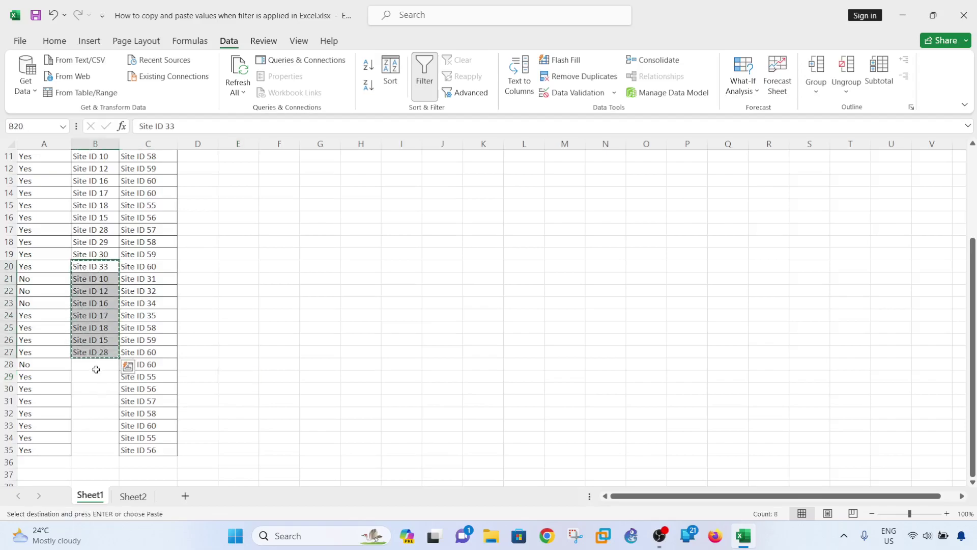
pyautogui.scroll(4, 659, 321)
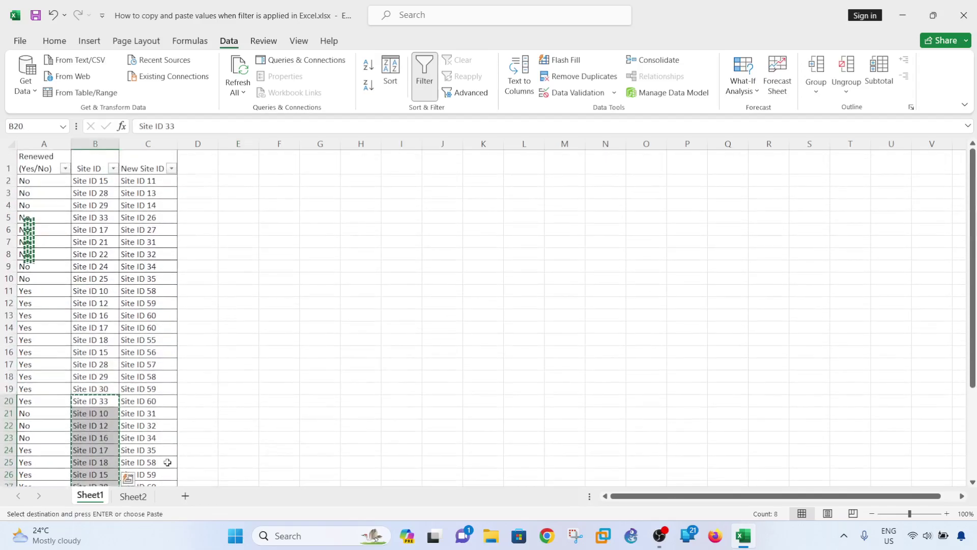
pyautogui.click(134, 497)
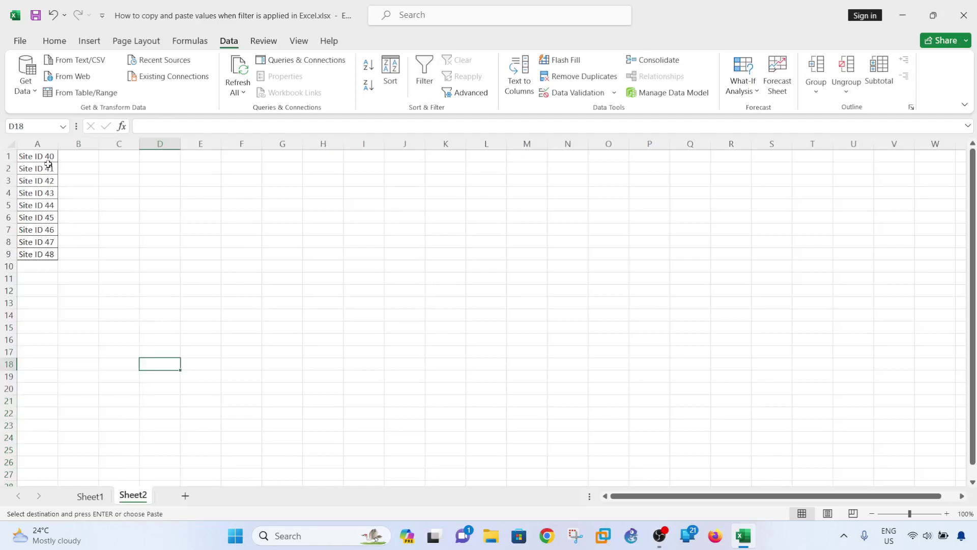
pyautogui.moveTo(48, 157); pyautogui.dragTo(47, 252)
pyautogui.click(90, 495)
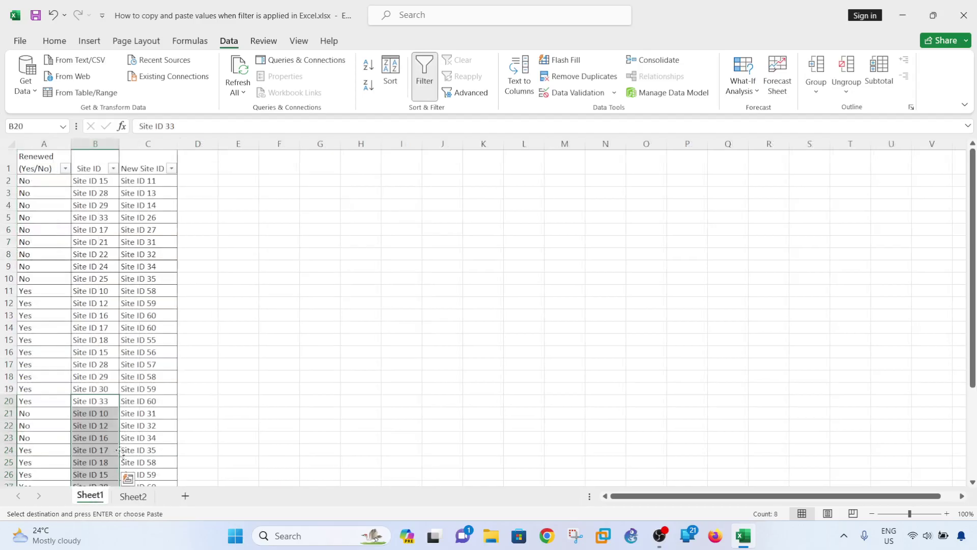
pyautogui.scroll(-3, 618, 407)
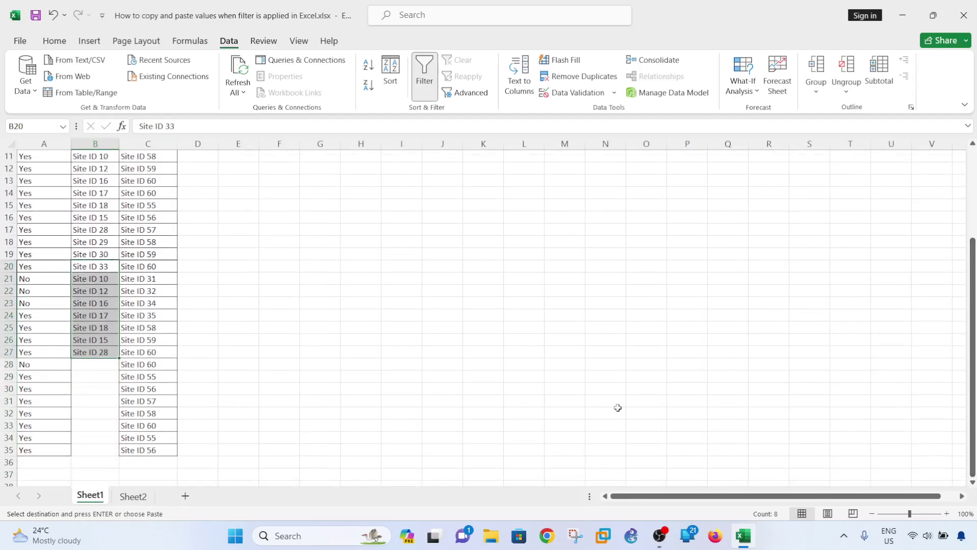
pyautogui.click(87, 363)
pyautogui.hotkey('ctrl', 'v')
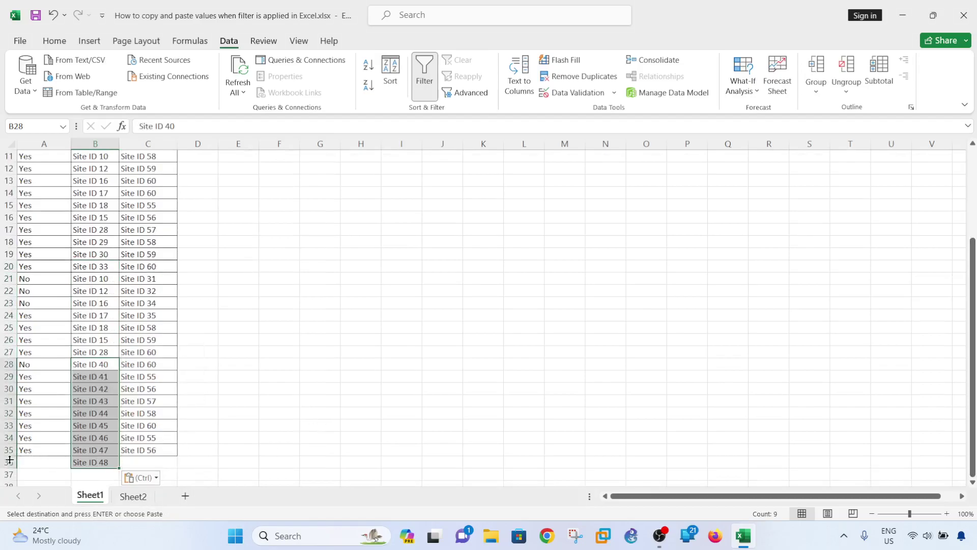
# - Delete row 36 to remove the stray Site ID 48
pyautogui.click(9, 461)
pyautogui.rightClick(9, 460)
pyautogui.click(72, 357)
pyautogui.click(273, 327)
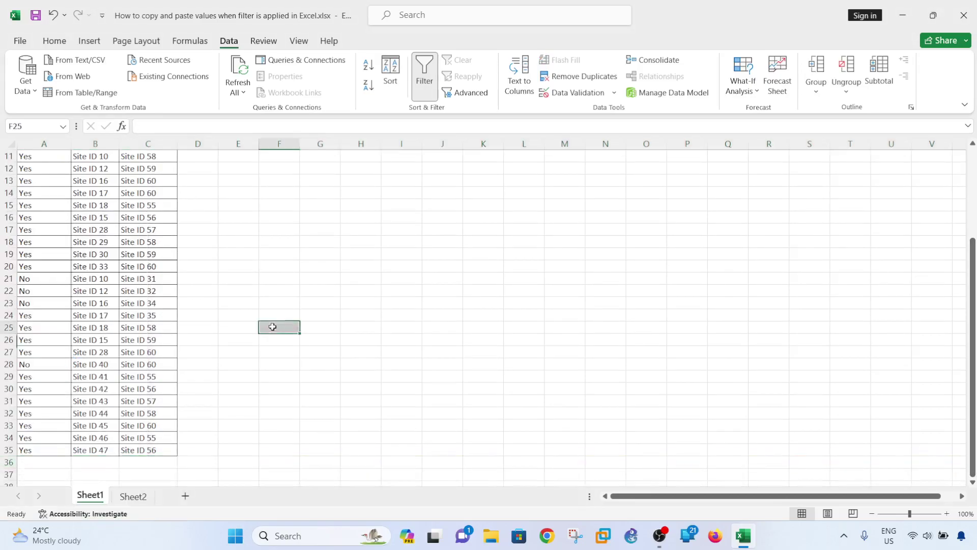
pyautogui.scroll(4, 272, 326)
# - Filter the Renewed column to show only the No rows
pyautogui.click(66, 169)
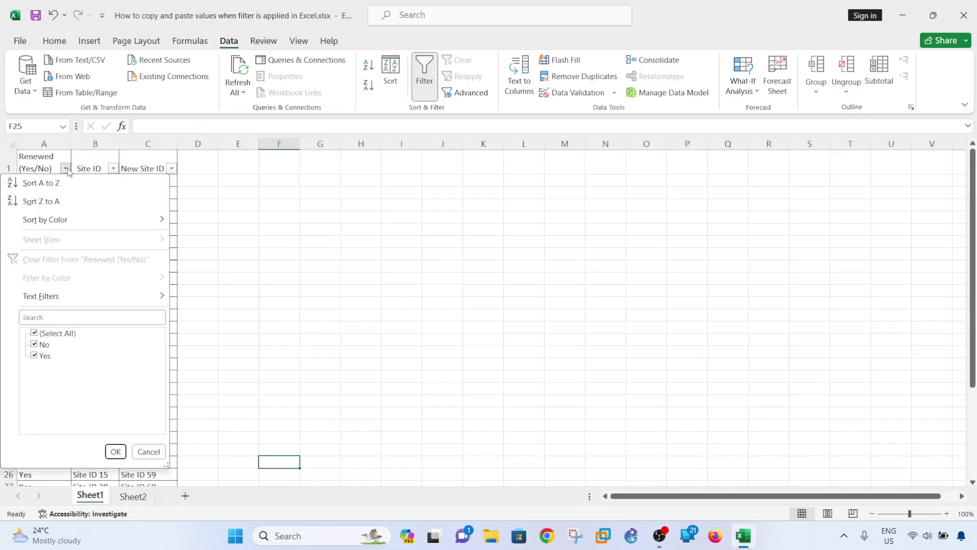
pyautogui.click(53, 333)
pyautogui.click(41, 345)
pyautogui.click(115, 451)
# - Copy the visible New Site IDs and paste them into column B at B2
pyautogui.moveTo(153, 181); pyautogui.dragTo(129, 330)
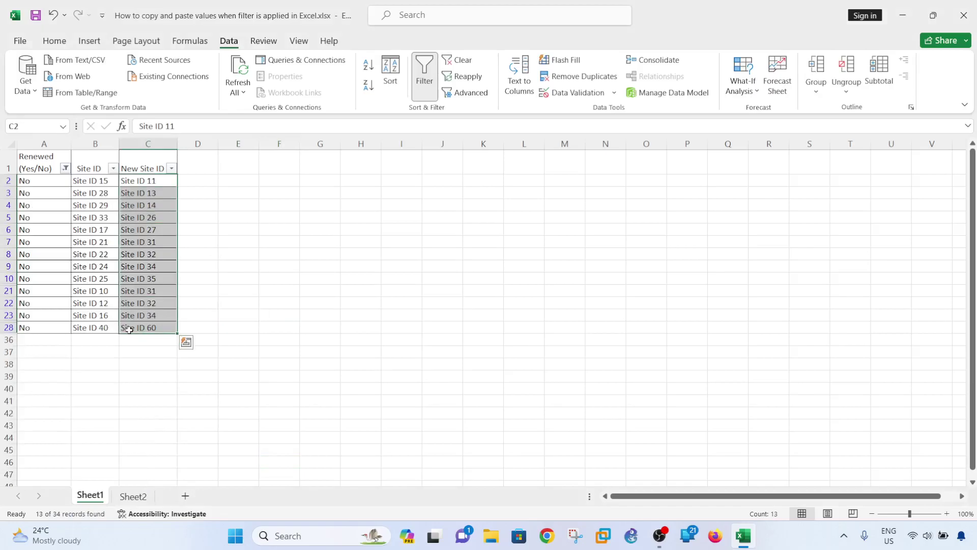
pyautogui.hotkey('ctrl', 'q')
pyautogui.click(278, 242)
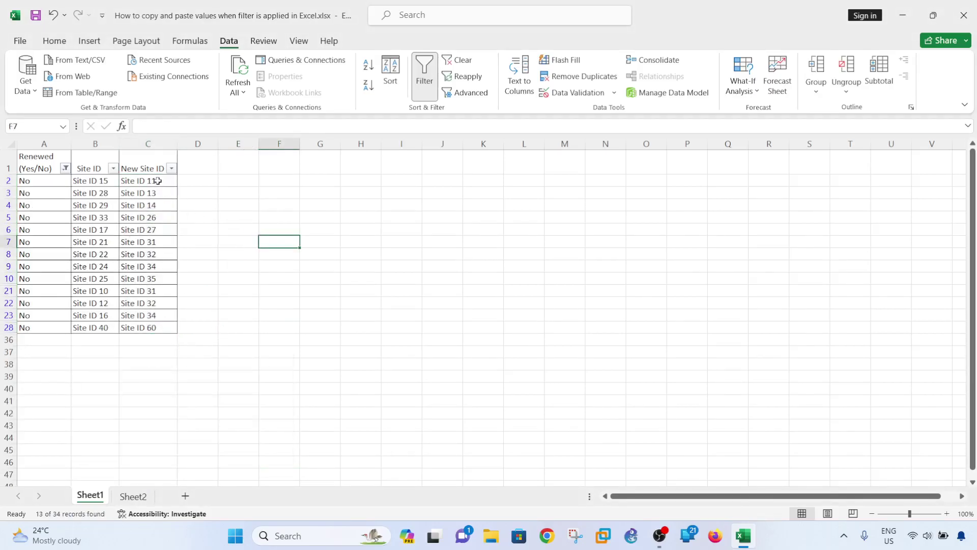
pyautogui.moveTo(153, 181); pyautogui.dragTo(133, 329)
pyautogui.hotkey('ctrl', 'c')
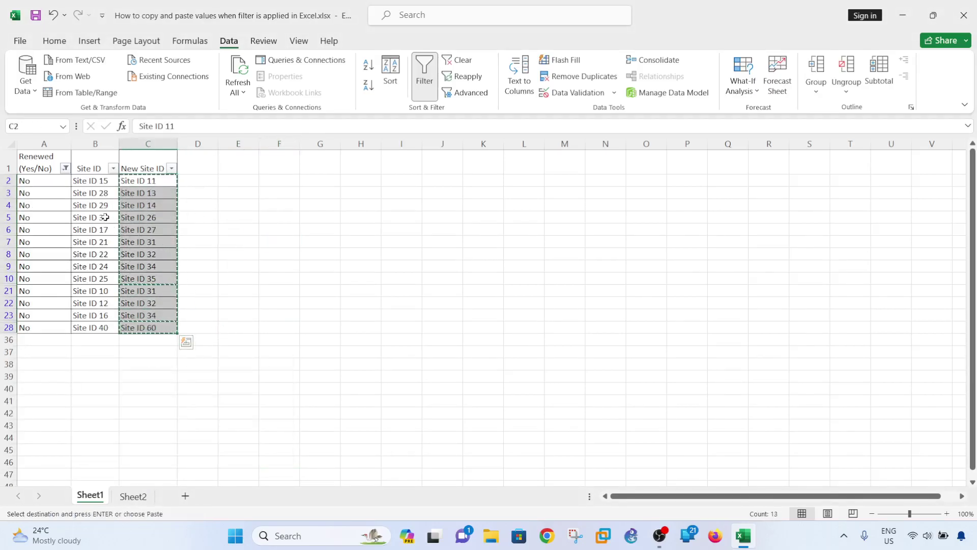
pyautogui.click(102, 180)
pyautogui.hotkey('ctrl', 'v')
# - Cancel the pending copy and undo the paste into column B
pyautogui.click(360, 283)
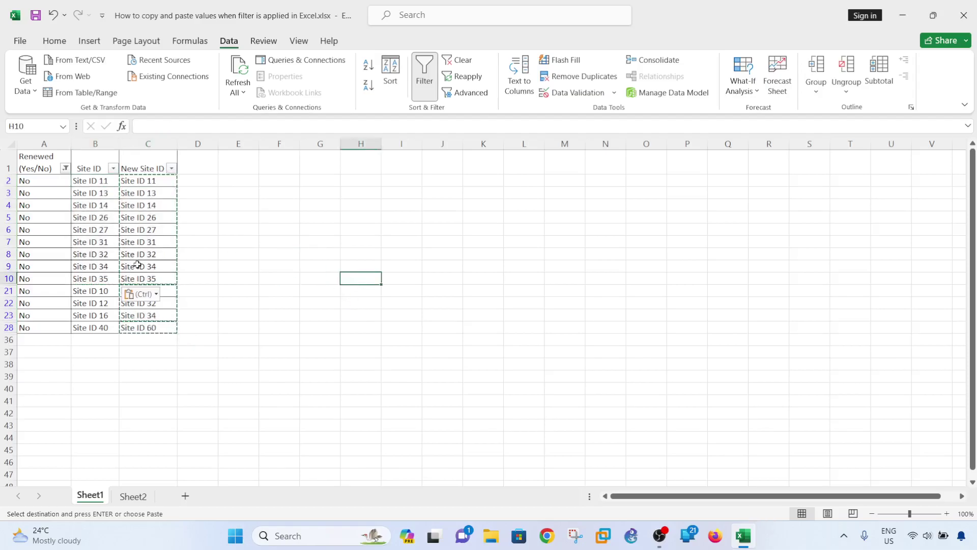
pyautogui.click(277, 232)
pyautogui.press('Escape')
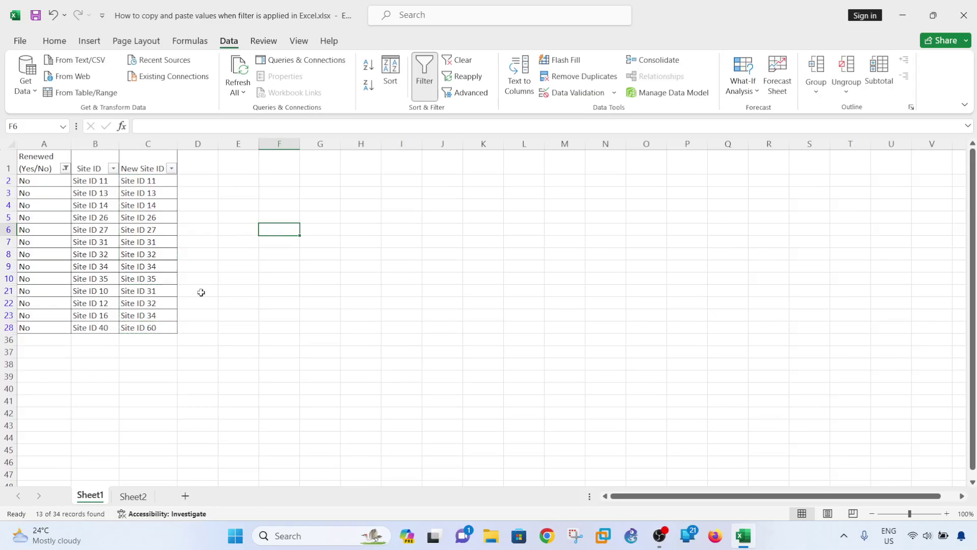
pyautogui.click(201, 292)
pyautogui.hotkey('ctrl', 'z')
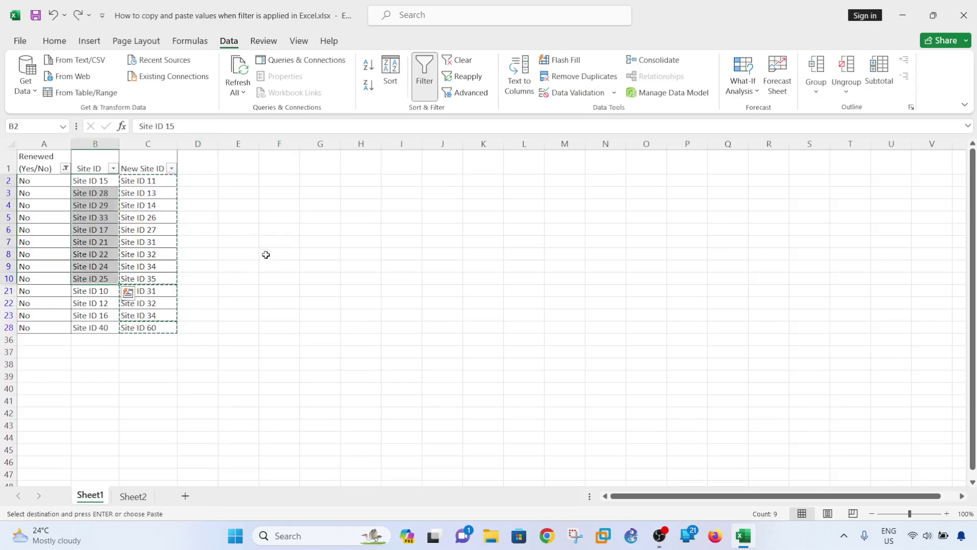
# - Paste the visible New Site IDs at B2 again, then undo the misaligned result
pyautogui.click(266, 255)
pyautogui.moveTo(156, 184); pyautogui.dragTo(148, 327)
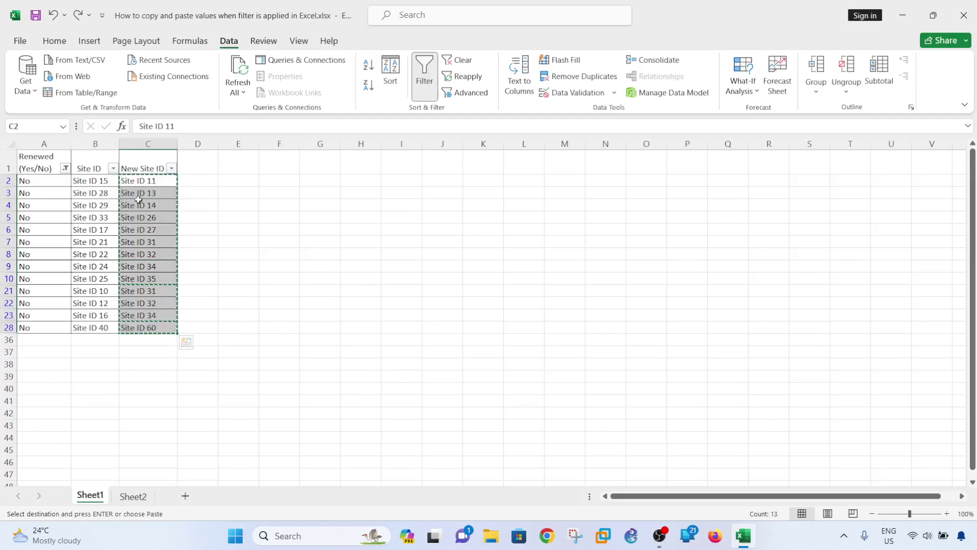
pyautogui.click(98, 180)
pyautogui.hotkey('ctrl', 'v')
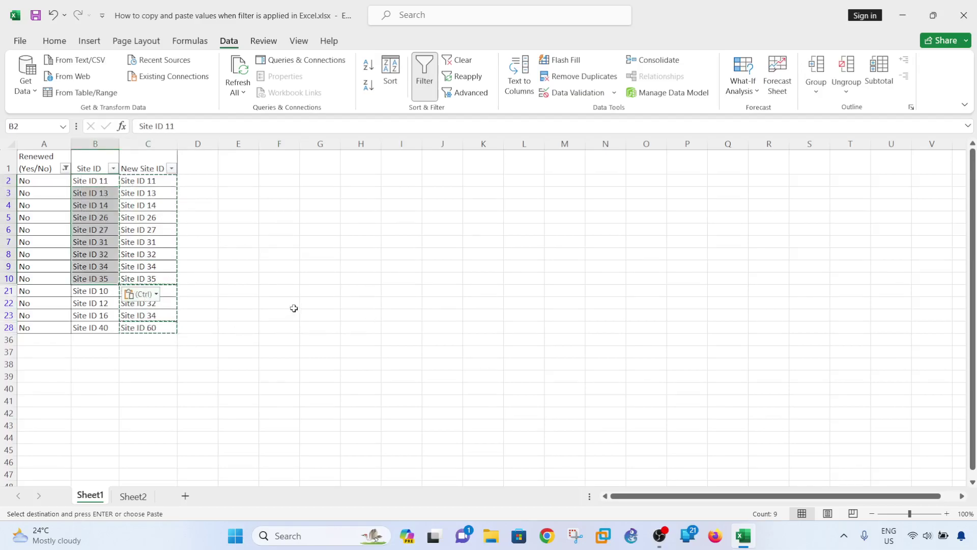
pyautogui.click(294, 277)
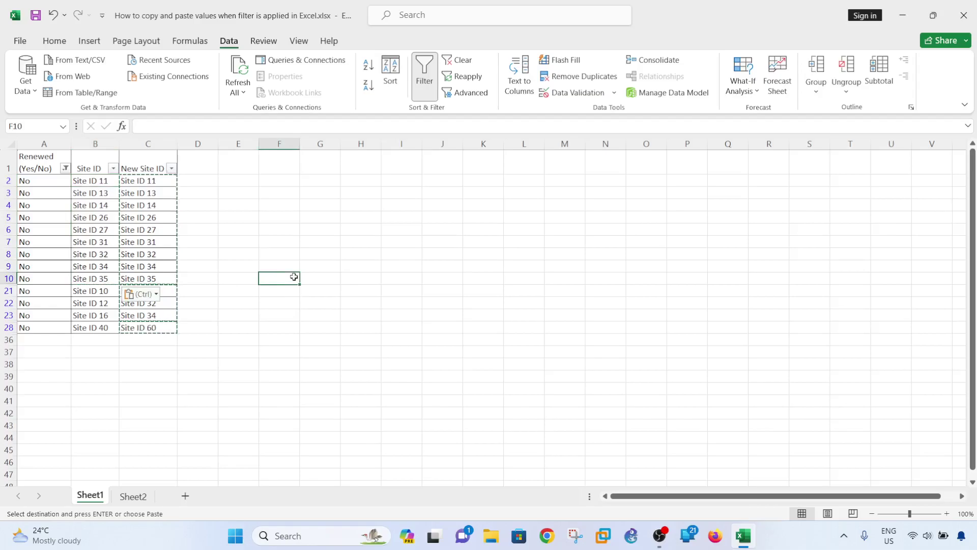
pyautogui.hotkey('ctrl', 'z')
pyautogui.click(271, 262)
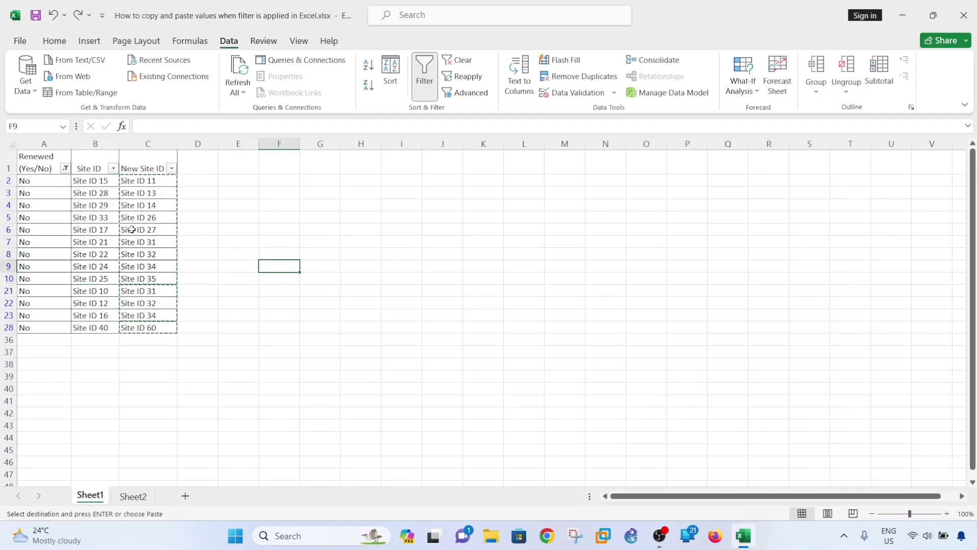
pyautogui.click(281, 217)
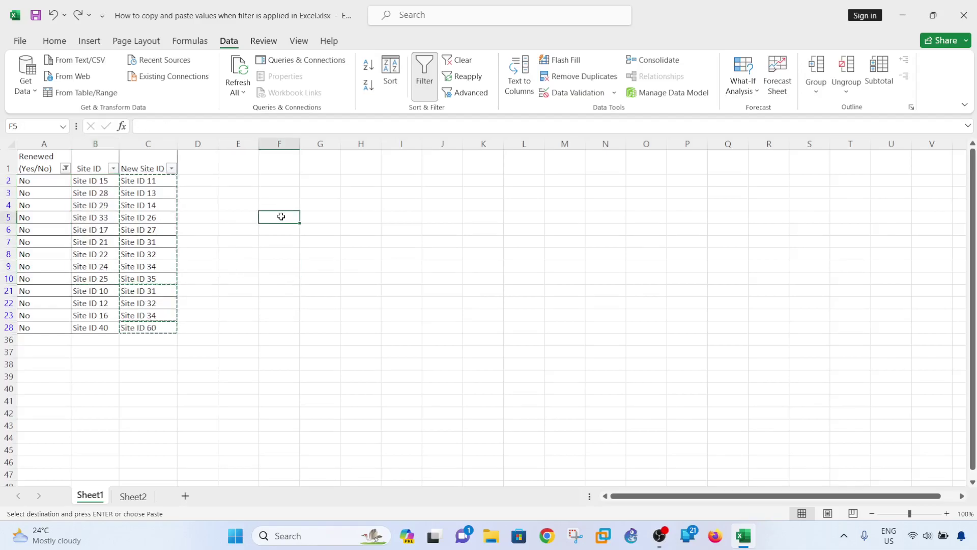
pyautogui.click(144, 181)
pyautogui.moveTo(147, 180); pyautogui.dragTo(150, 324)
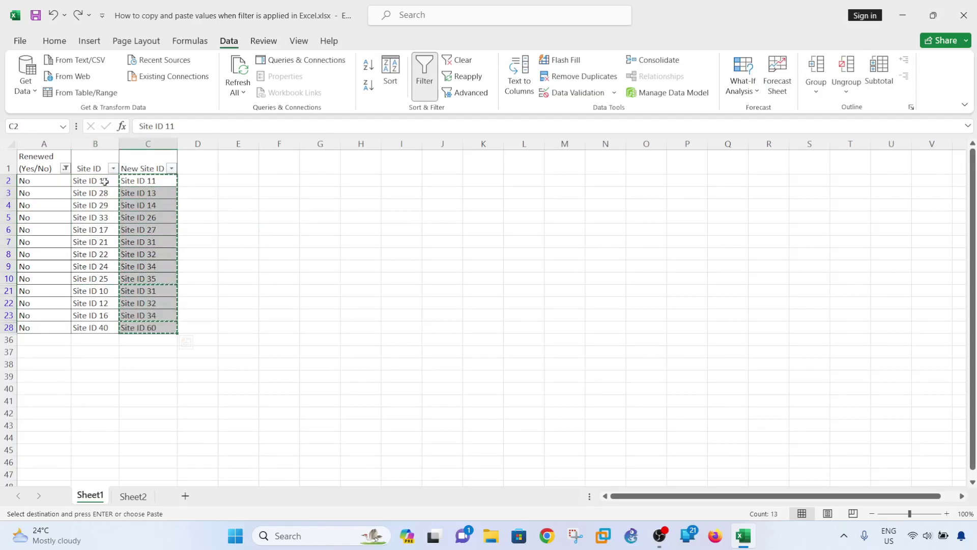
pyautogui.moveTo(104, 182); pyautogui.dragTo(102, 325)
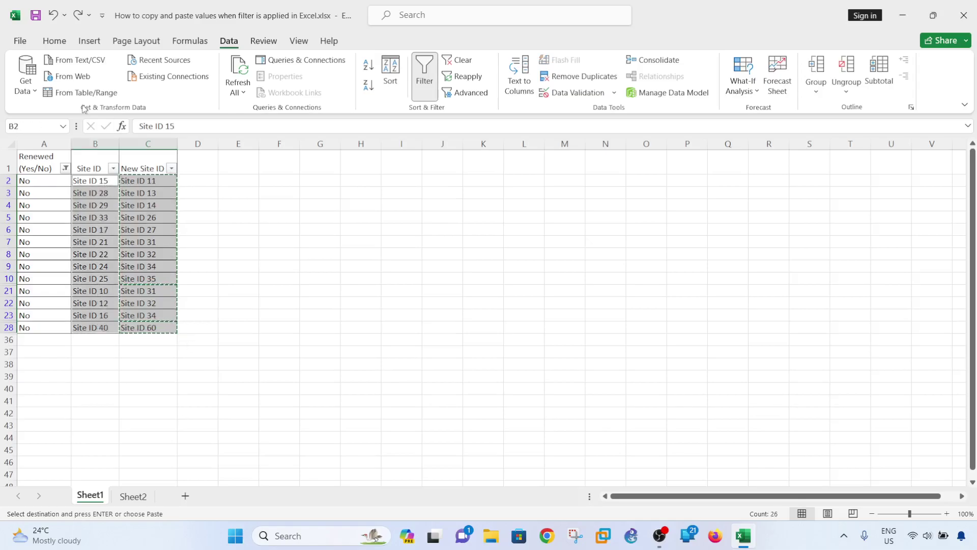
pyautogui.click(61, 41)
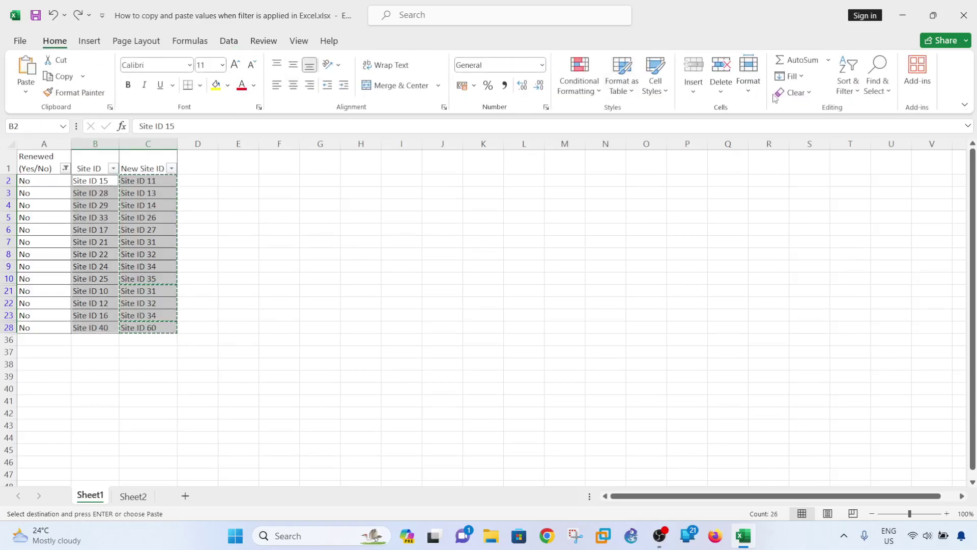
pyautogui.click(799, 76)
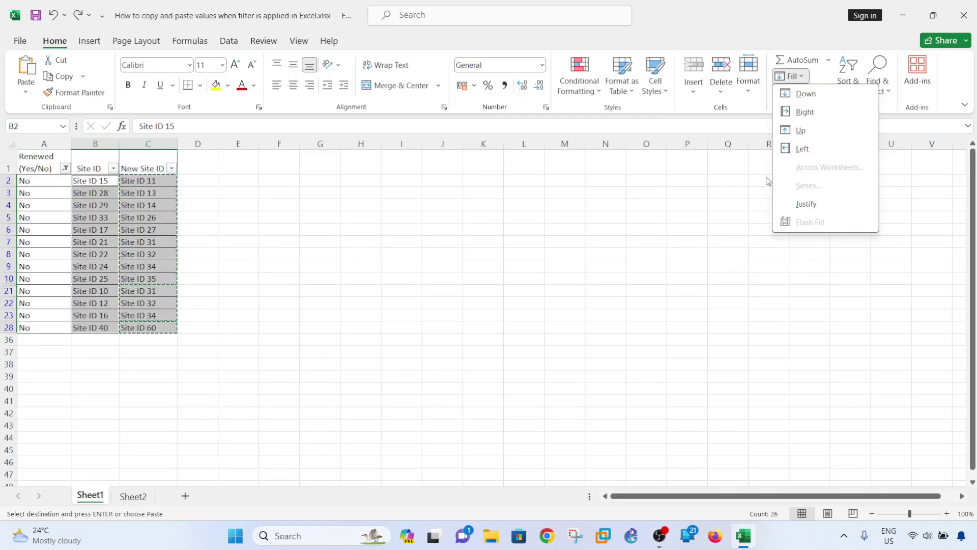
pyautogui.click(805, 149)
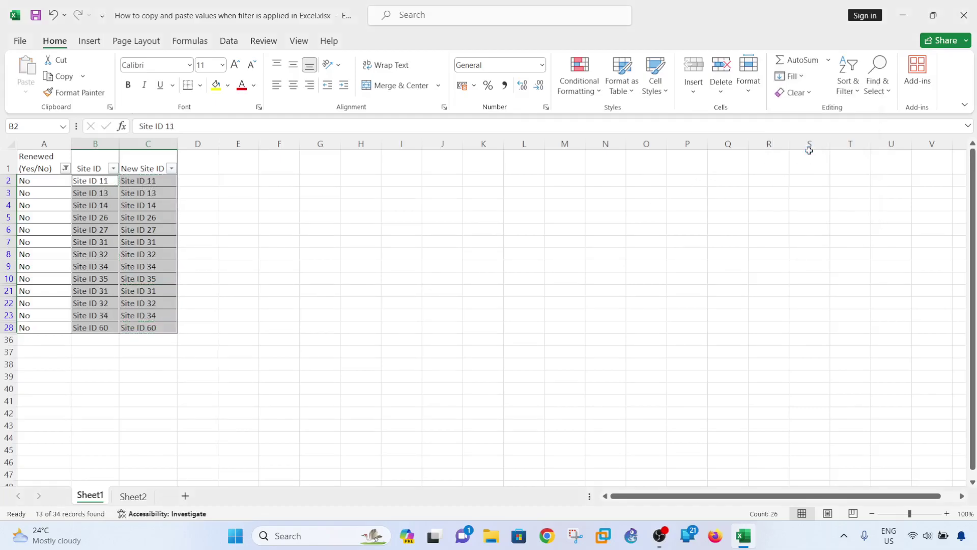
pyautogui.click(378, 351)
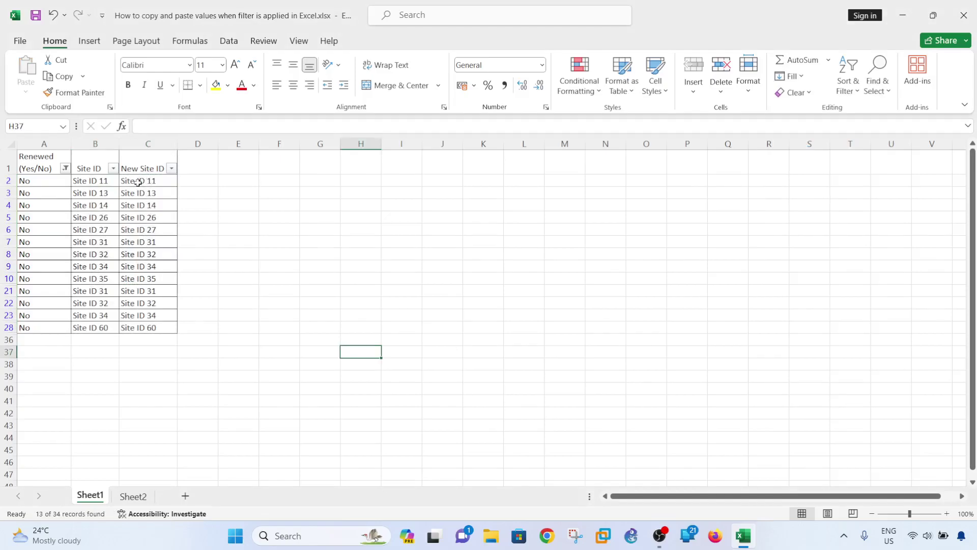
pyautogui.moveTo(138, 183); pyautogui.dragTo(138, 327)
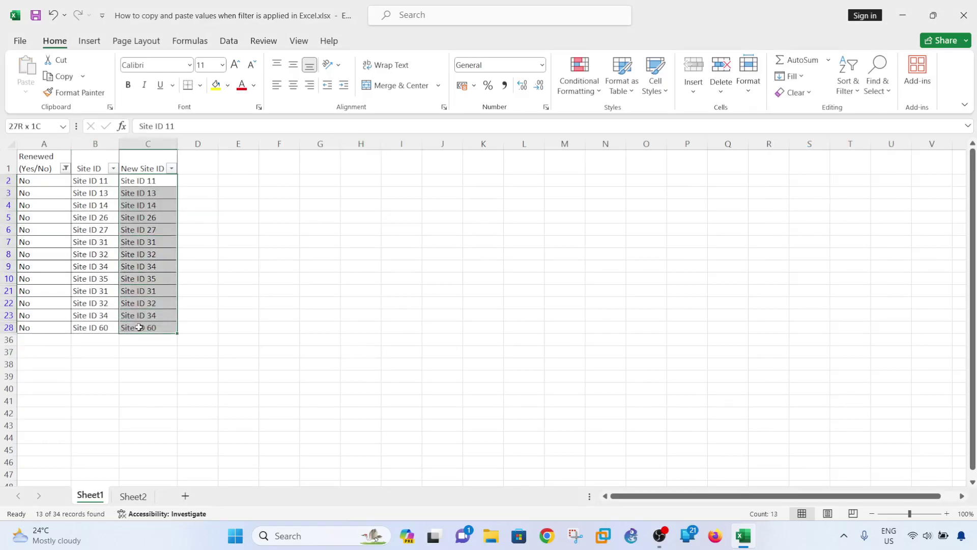
pyautogui.click(271, 288)
pyautogui.hotkey('ctrl', 'z')
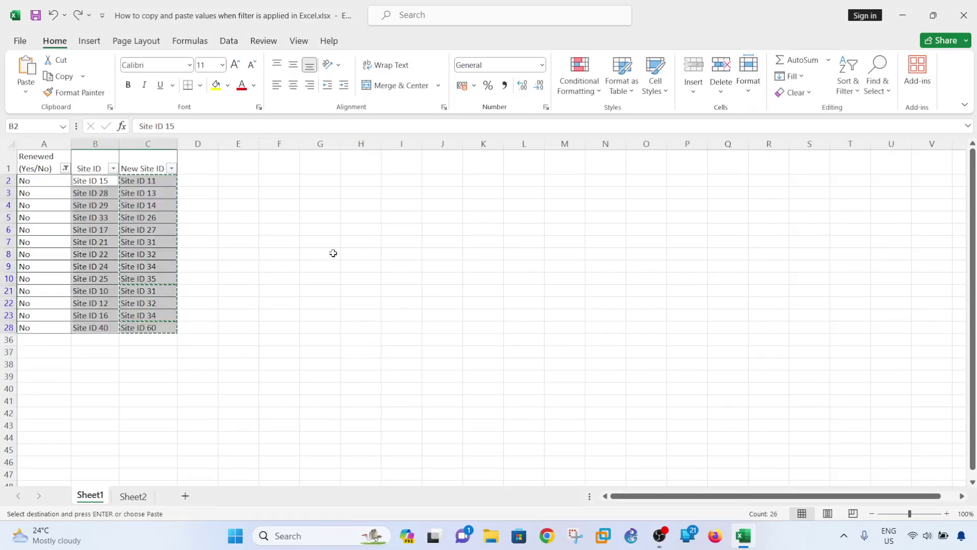
pyautogui.click(333, 253)
pyautogui.click(290, 253)
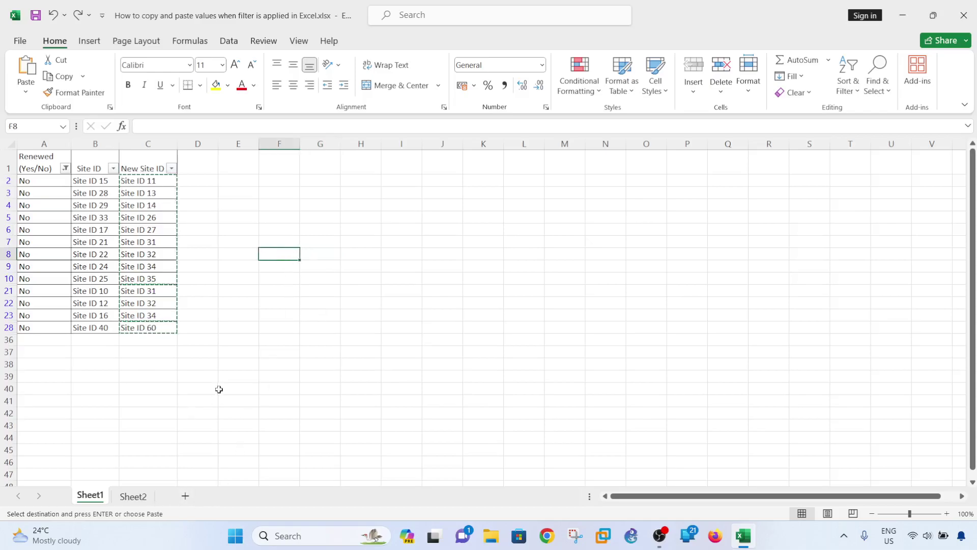
pyautogui.click(246, 289)
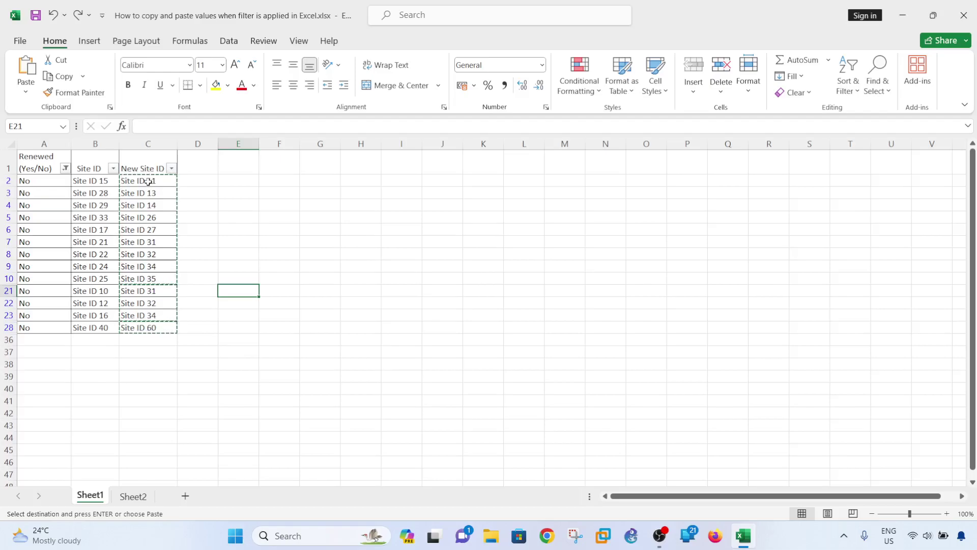
# - Check Sheet2 and select the visible New Site ID cells on Sheet1
pyautogui.click(133, 496)
pyautogui.click(201, 315)
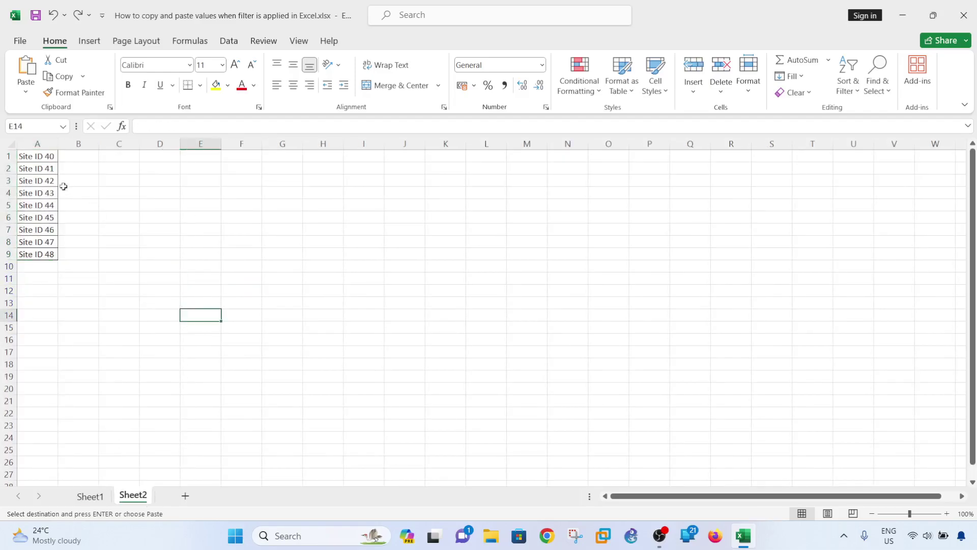
pyautogui.click(90, 496)
pyautogui.moveTo(150, 181); pyautogui.dragTo(156, 330)
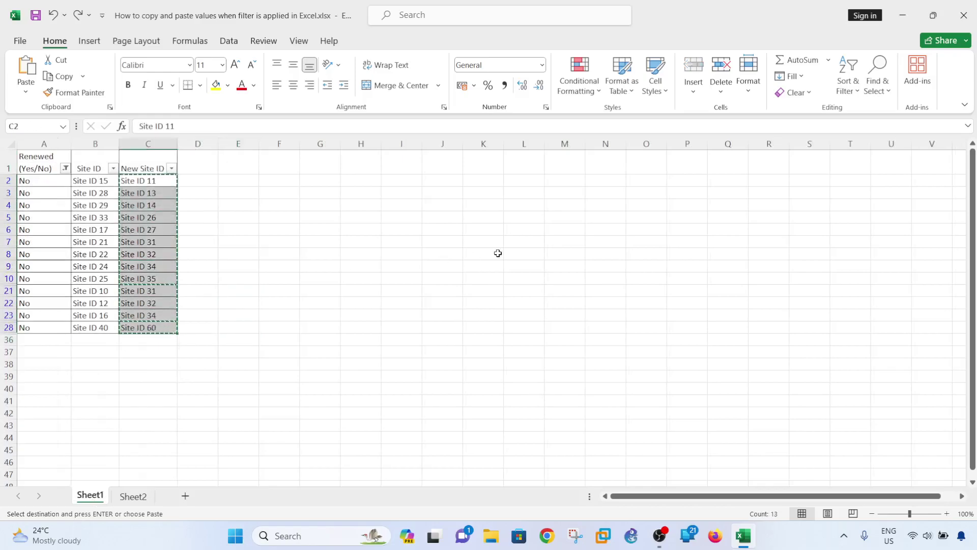
pyautogui.click(133, 495)
pyautogui.click(113, 315)
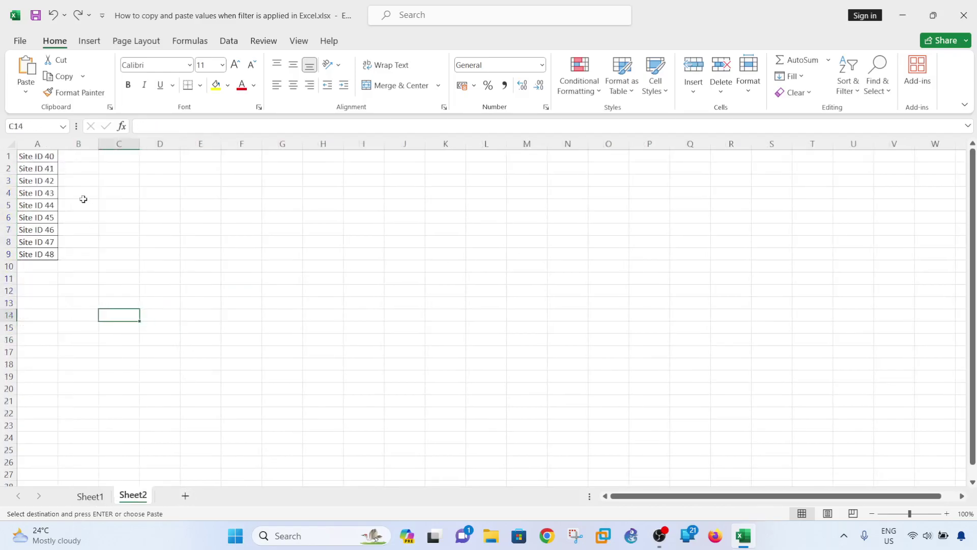
# - Change A1 to Site ID 61 and fill the series down to Site ID 72 in A12
pyautogui.click(47, 159)
pyautogui.click(178, 127)
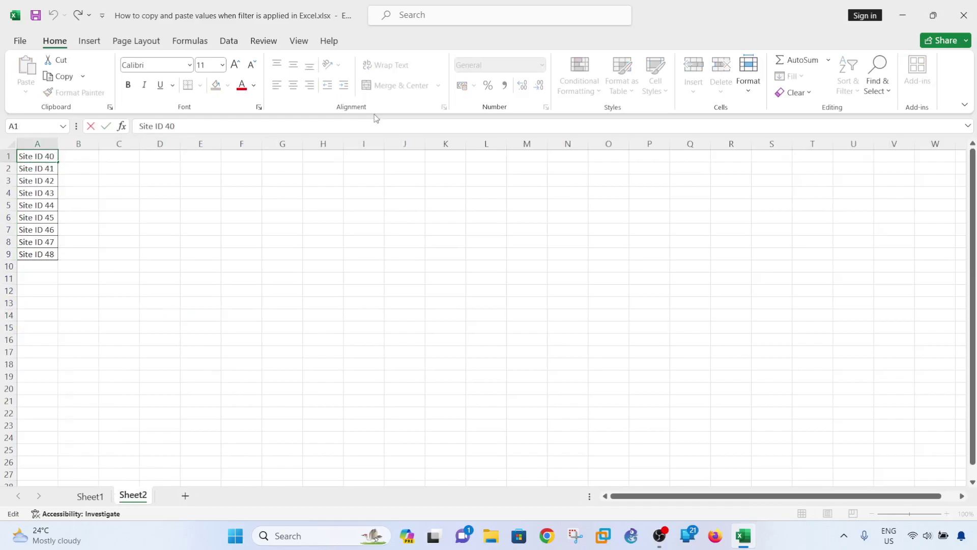
pyautogui.press('BackSpace')
pyautogui.press('BackSpace')
pyautogui.write('61')
pyautogui.click(322, 205)
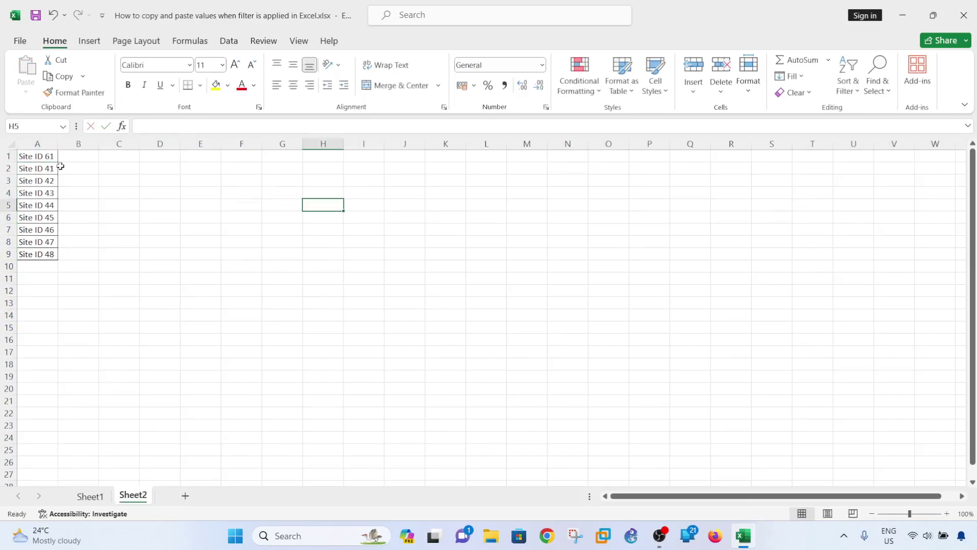
pyautogui.hotkey('ctrl', 'Home')
pyautogui.moveTo(56, 162); pyautogui.dragTo(59, 296)
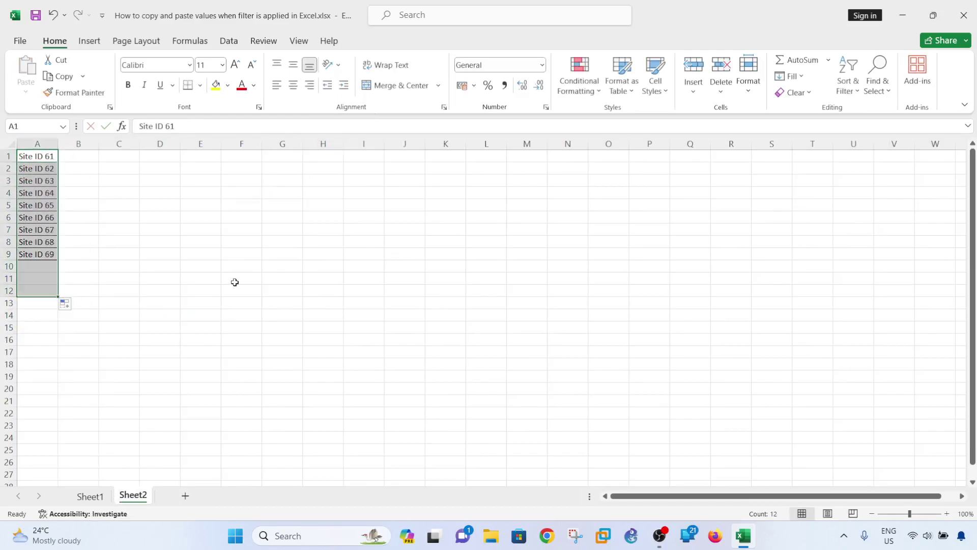
pyautogui.click(233, 281)
pyautogui.moveTo(50, 161); pyautogui.dragTo(47, 291)
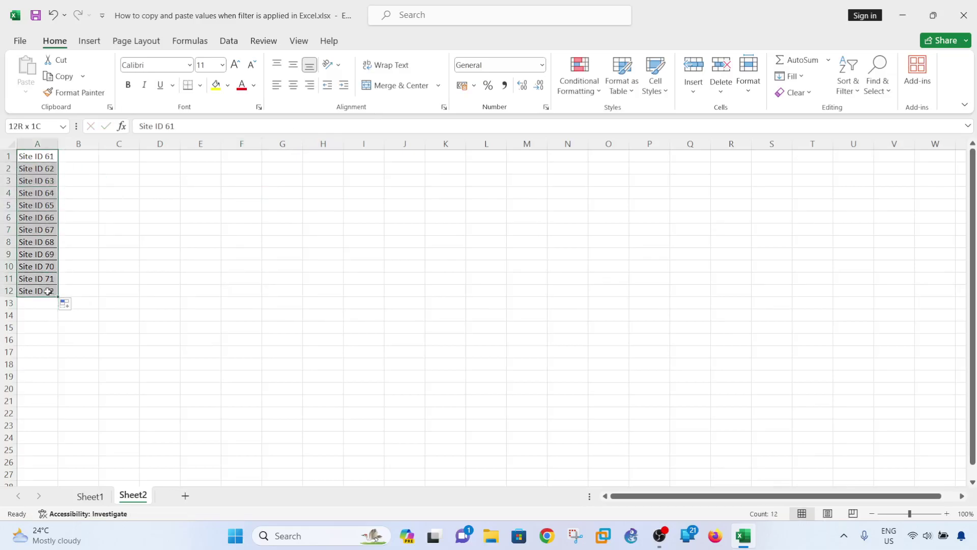
# - Copy Site ID 72 into A13 and select A1:A13
pyautogui.click(41, 290)
pyautogui.hotkey('ctrl', 'c')
pyautogui.click(44, 302)
pyautogui.hotkey('ctrl', 'v')
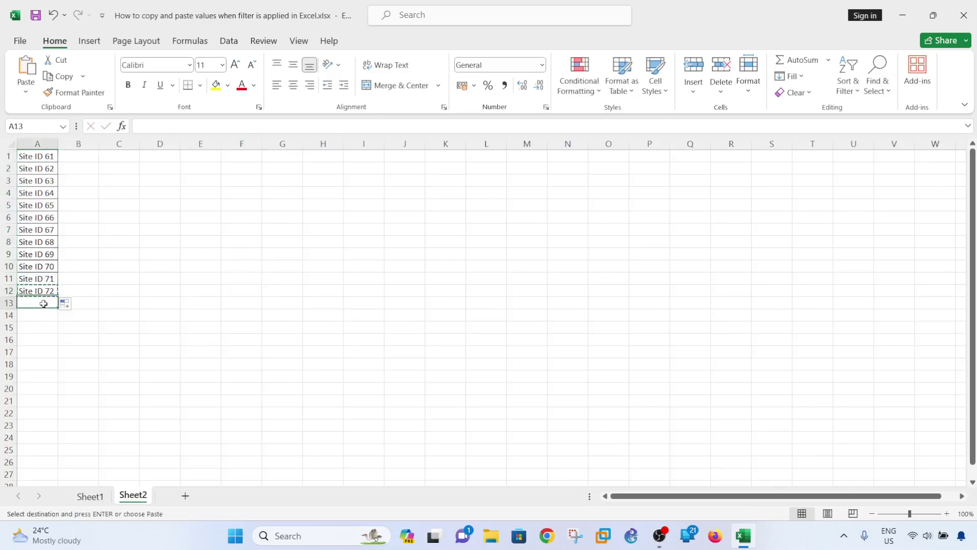
pyautogui.click(187, 336)
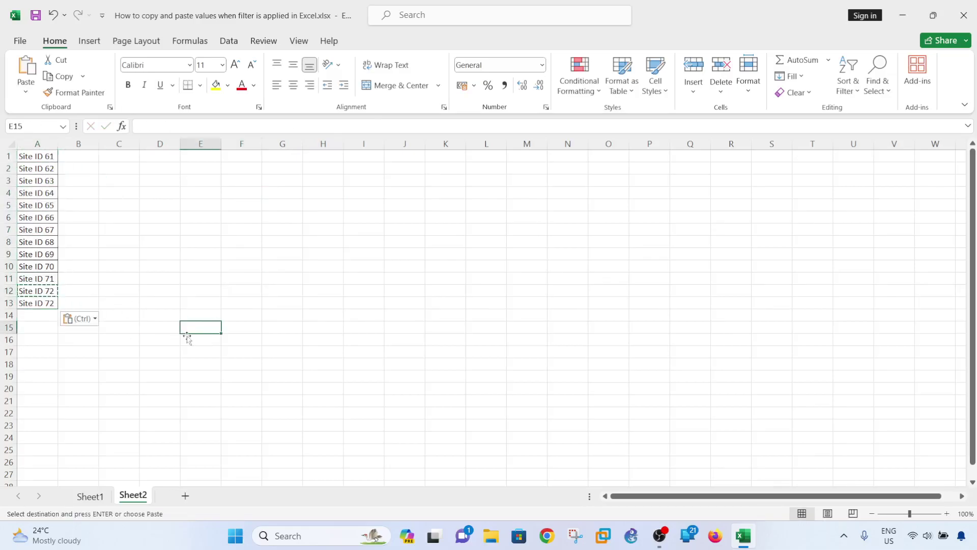
pyautogui.click(126, 281)
pyautogui.moveTo(46, 156); pyautogui.dragTo(43, 301)
# - Copy the thirteen Sheet2 IDs, paste them at Sheet1 B2, and undo
pyautogui.hotkey('ctrl', 'c')
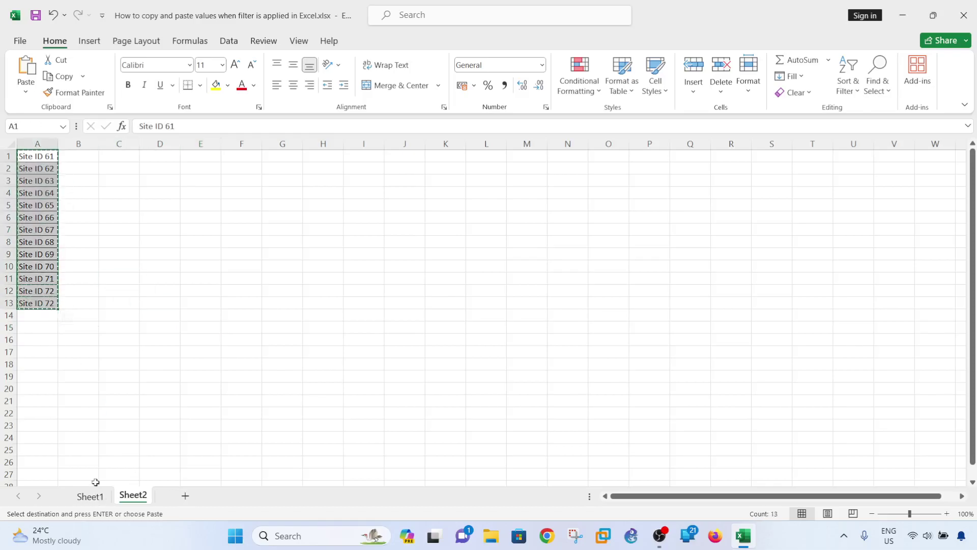
pyautogui.click(98, 500)
pyautogui.click(105, 181)
pyautogui.hotkey('ctrl', 'v')
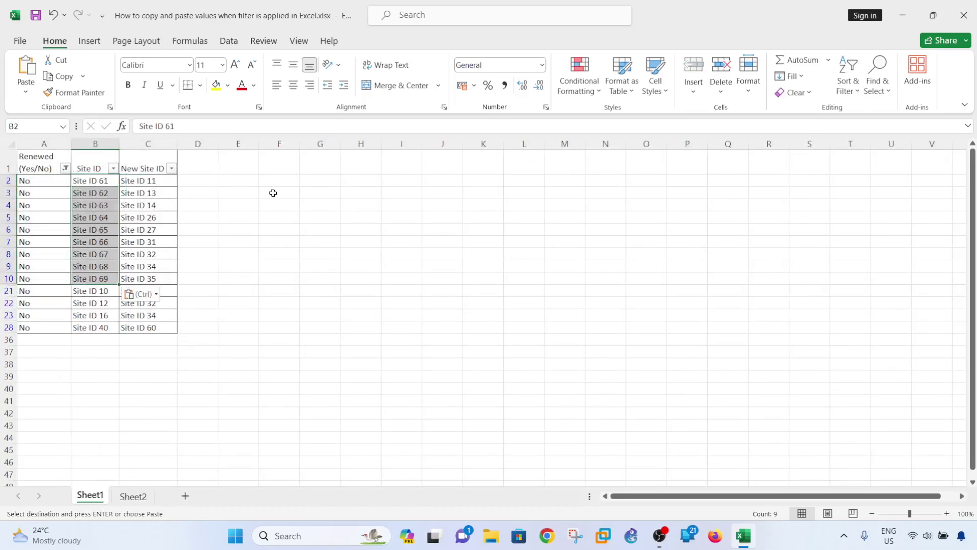
pyautogui.hotkey('ctrl', 'z')
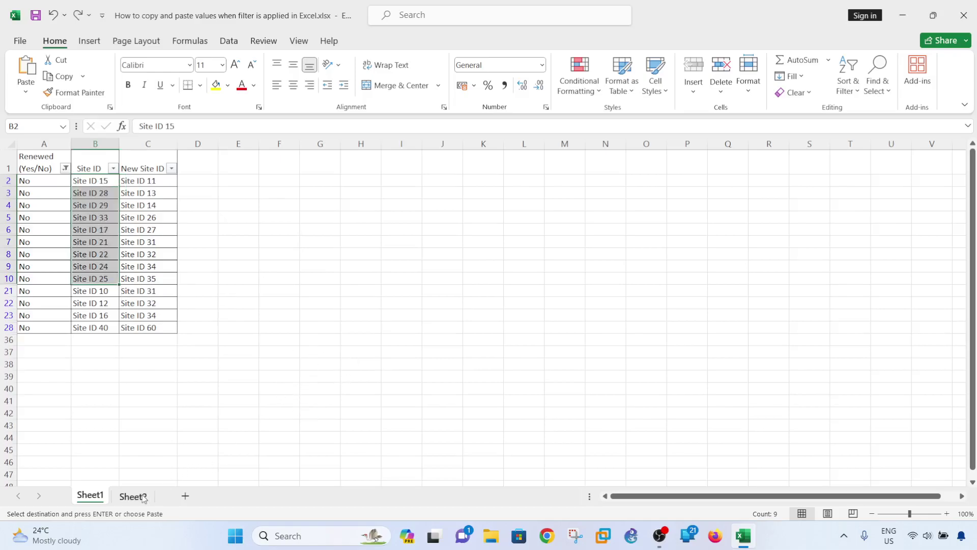
# - Reselect Sheet2's A1:A13, paste over the filtered Site IDs again, and undo
pyautogui.click(143, 499)
pyautogui.moveTo(48, 155); pyautogui.dragTo(37, 304)
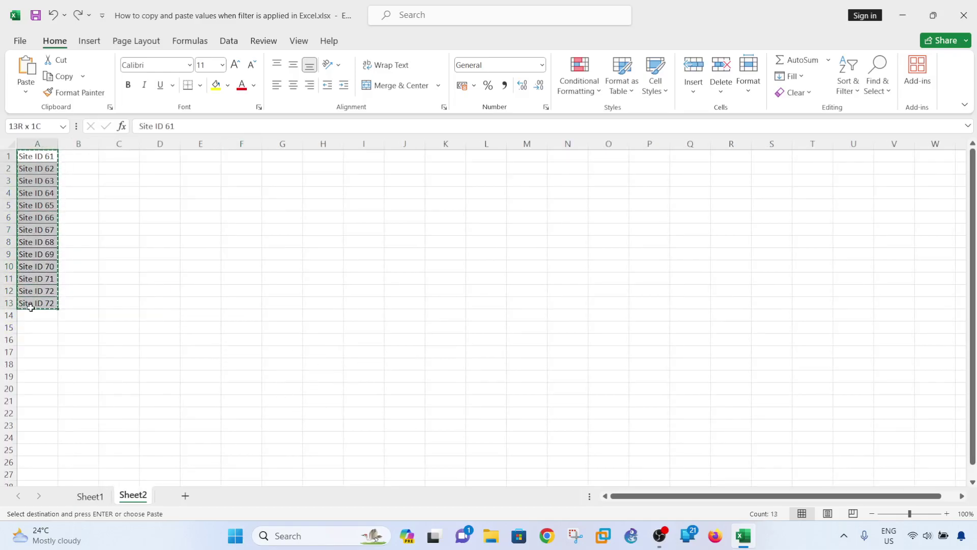
pyautogui.click(90, 496)
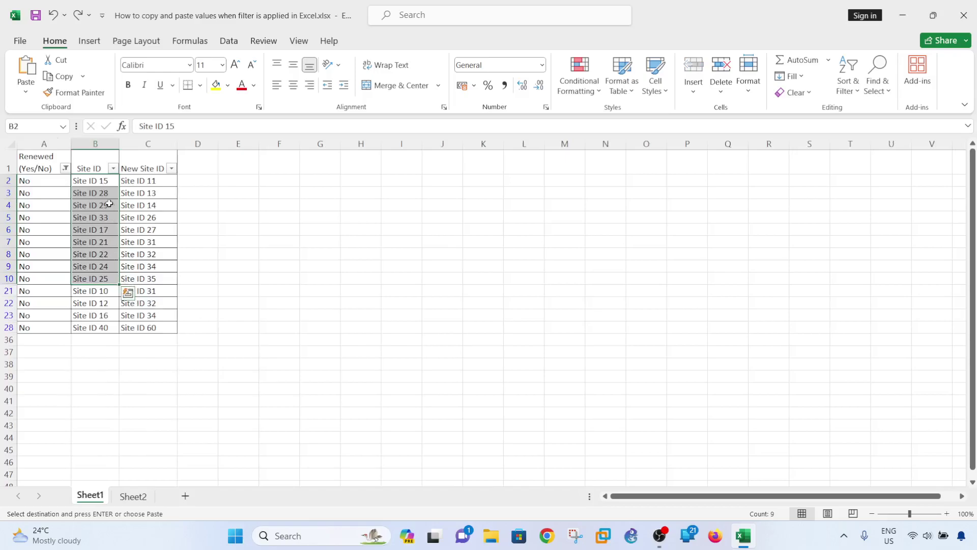
pyautogui.hotkey('ctrl', 'v')
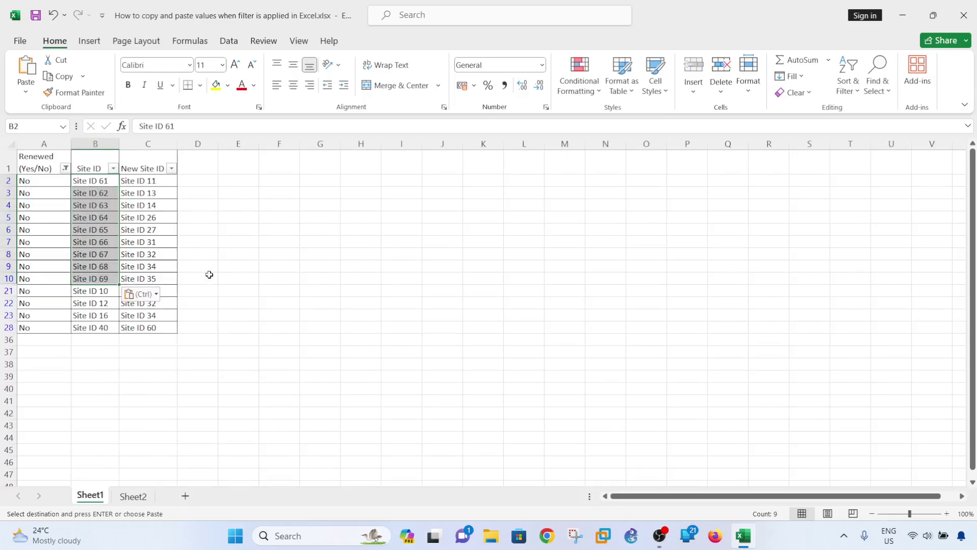
pyautogui.hotkey('ctrl', 'z')
pyautogui.click(227, 275)
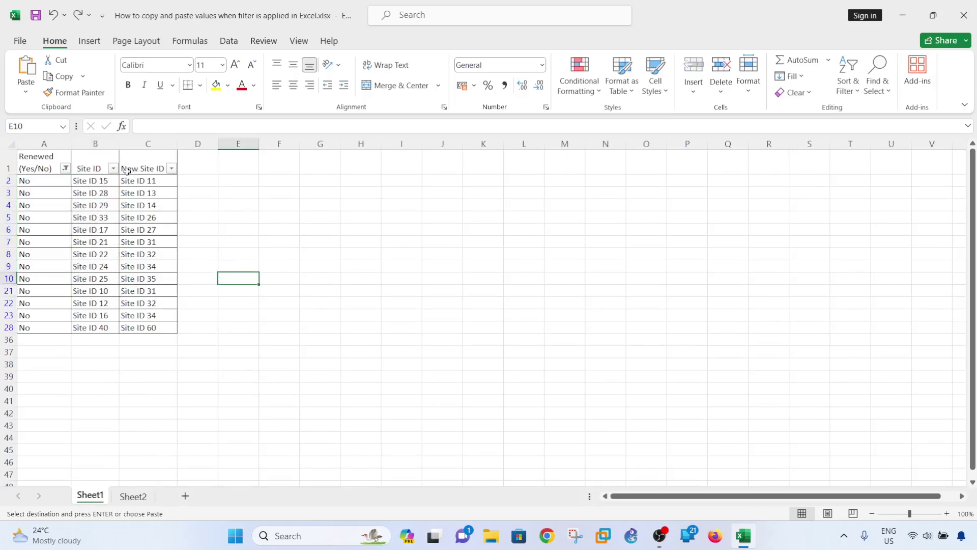
# - Fill the visible No-row Site IDs yellow and clear the Renewed filter
pyautogui.moveTo(106, 180); pyautogui.dragTo(102, 327)
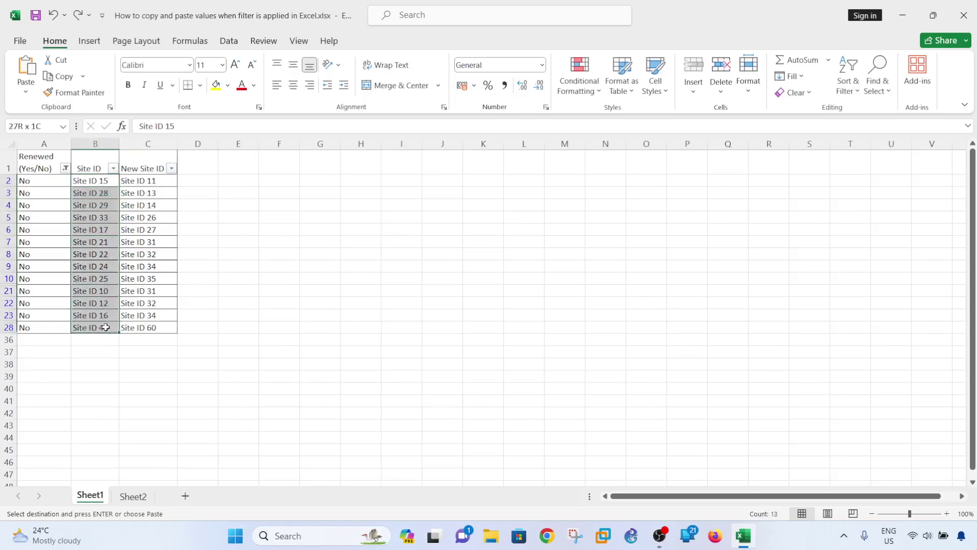
pyautogui.click(216, 85)
pyautogui.click(275, 205)
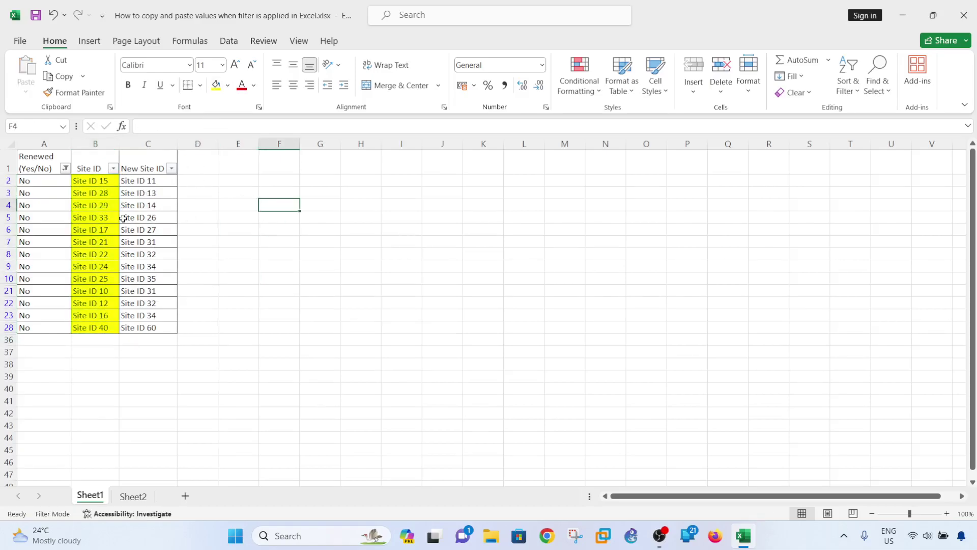
pyautogui.click(65, 169)
pyautogui.click(80, 260)
pyautogui.click(305, 262)
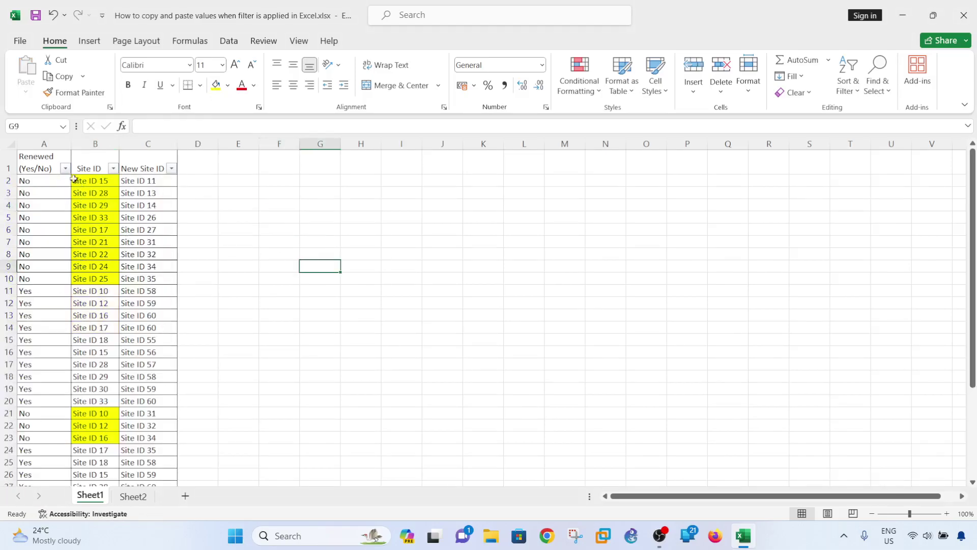
# - Sort from B2 to put the yellow-filled Site ID cells on top
pyautogui.click(104, 180)
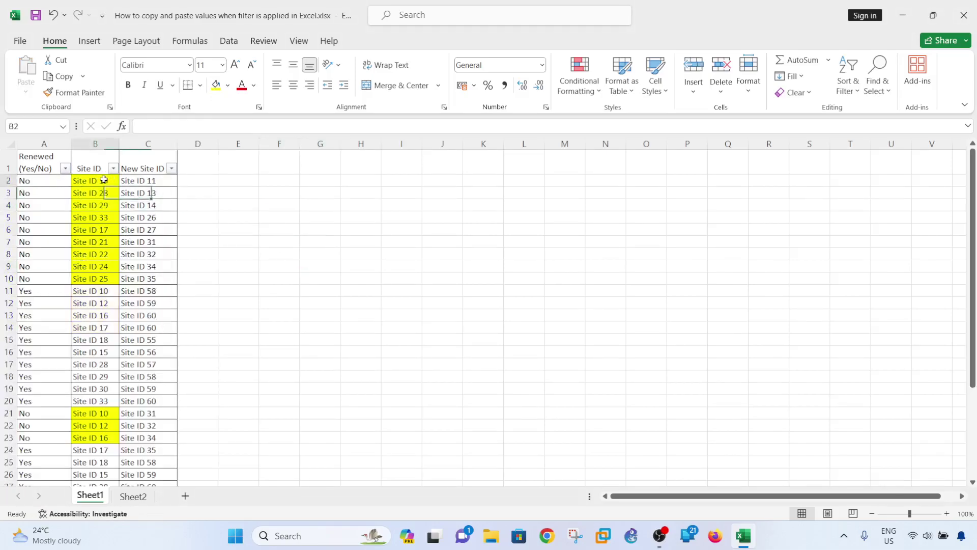
pyautogui.rightClick(105, 181)
pyautogui.moveTo(232, 373)
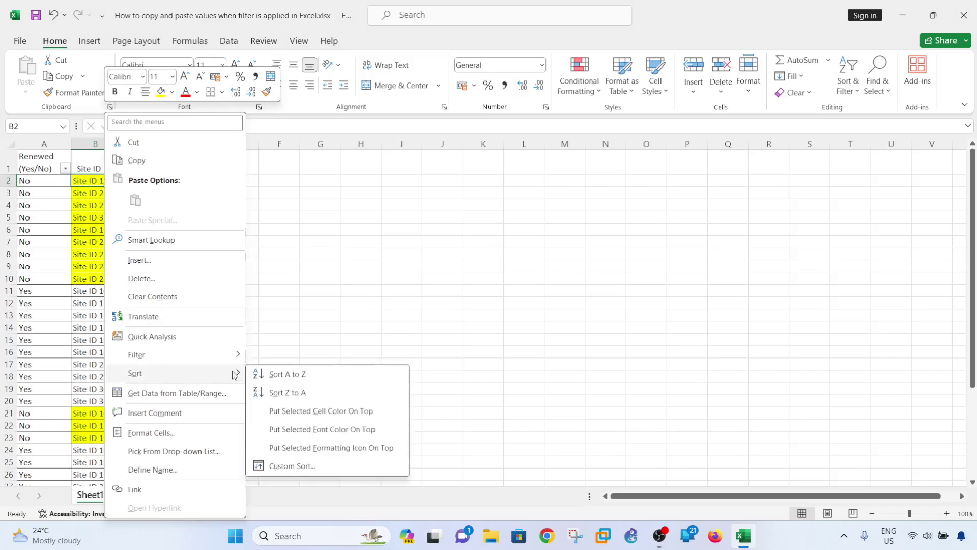
pyautogui.click(280, 416)
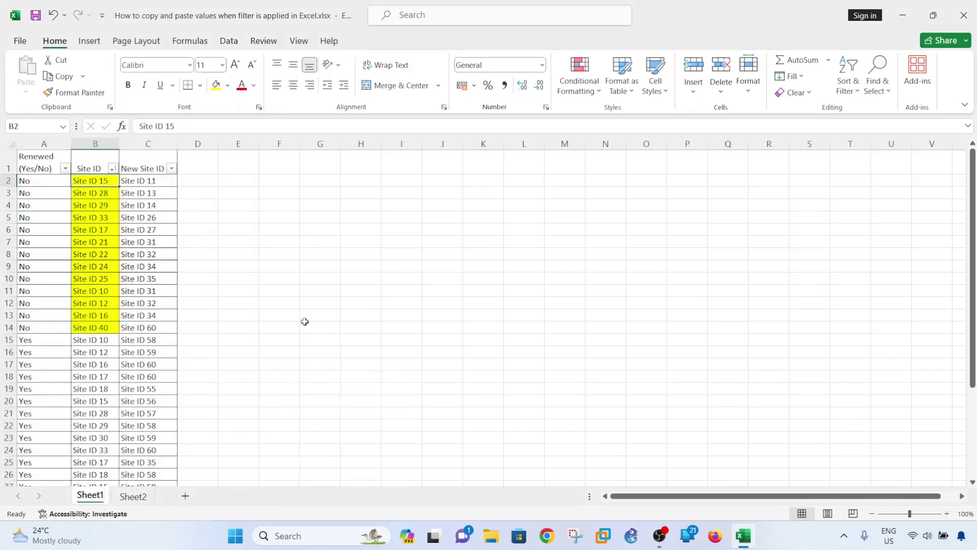
pyautogui.click(305, 324)
pyautogui.rightClick(105, 181)
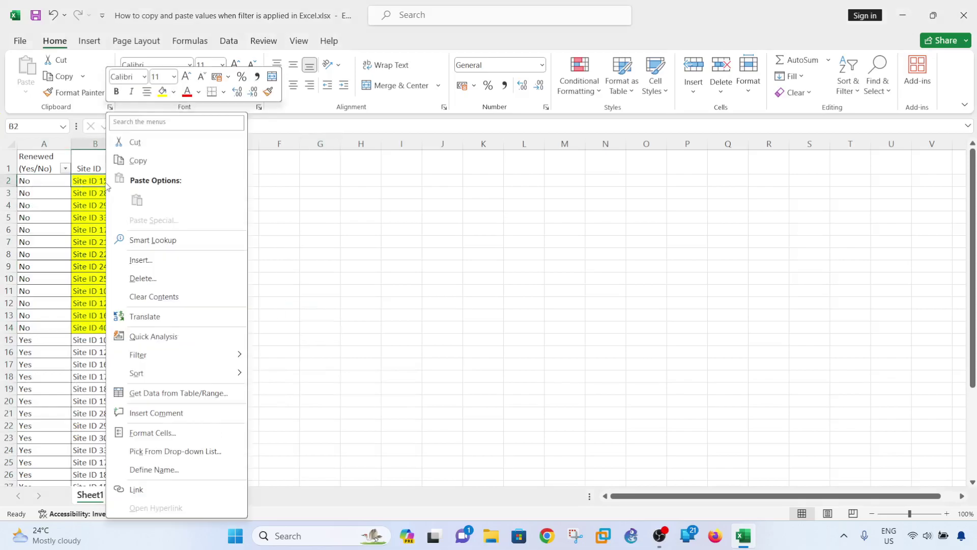
pyautogui.moveTo(224, 377)
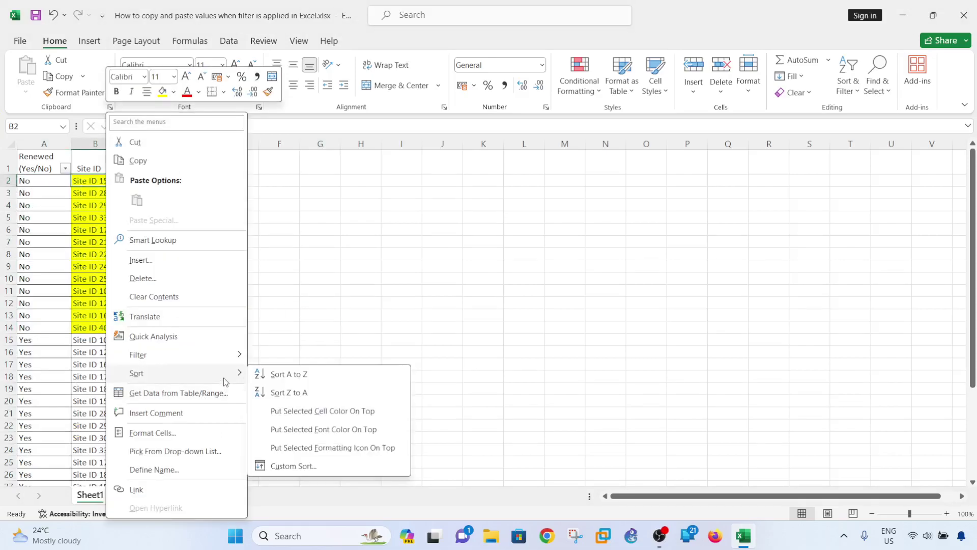
pyautogui.click(380, 268)
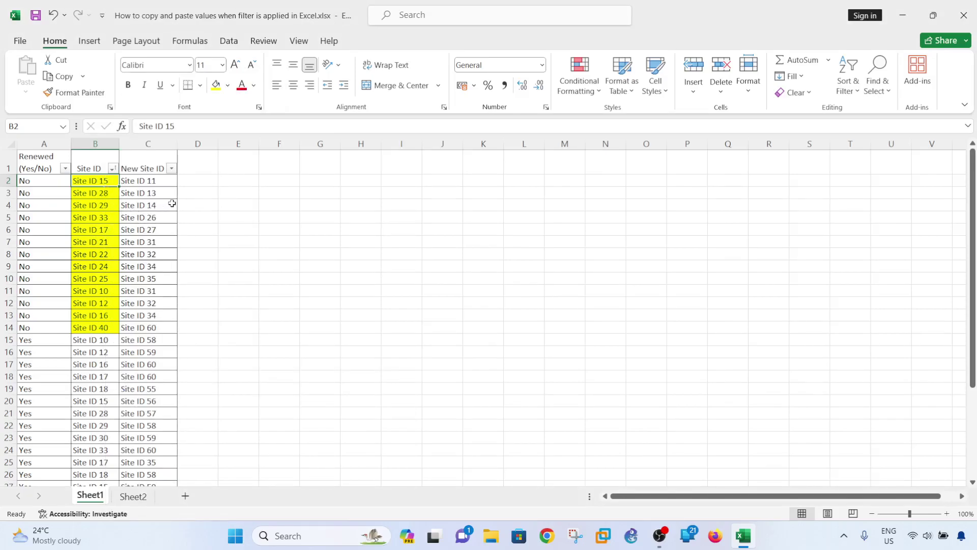
# - Copy Sheet2 A1:A13 and paste it over the No rows' Site IDs in B2:B14
pyautogui.click(133, 497)
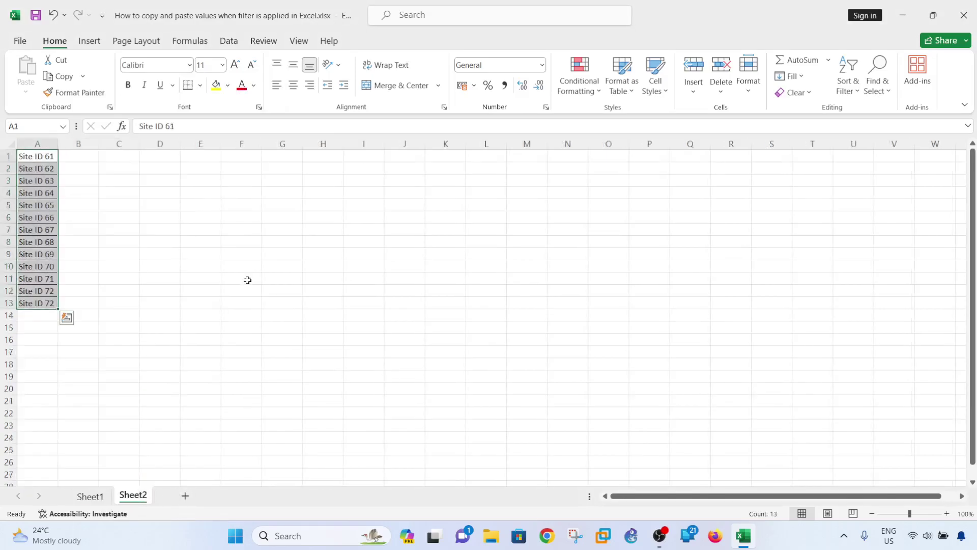
pyautogui.click(245, 279)
pyautogui.moveTo(51, 159); pyautogui.dragTo(36, 303)
pyautogui.hotkey('ctrl', 'c')
pyautogui.click(90, 497)
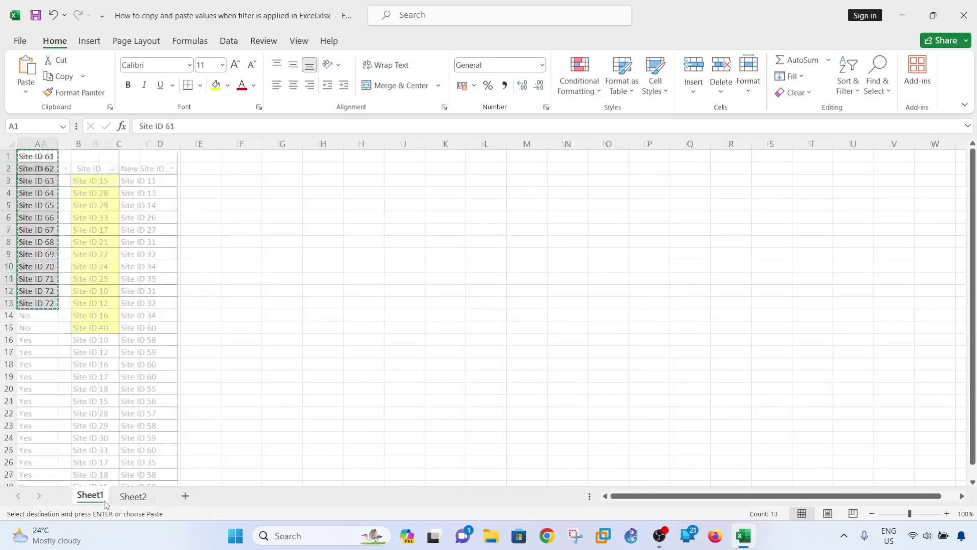
pyautogui.hotkey('ctrl', 'v')
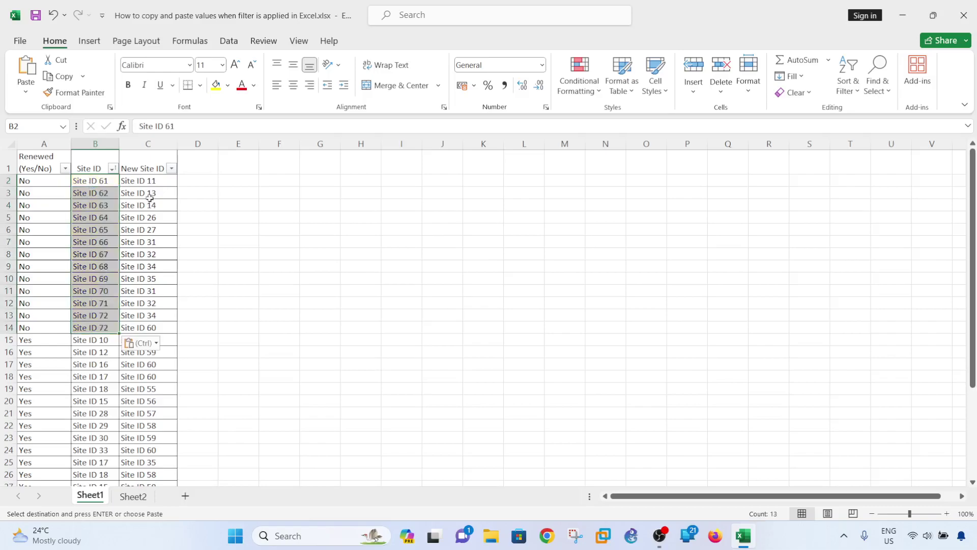
pyautogui.click(327, 206)
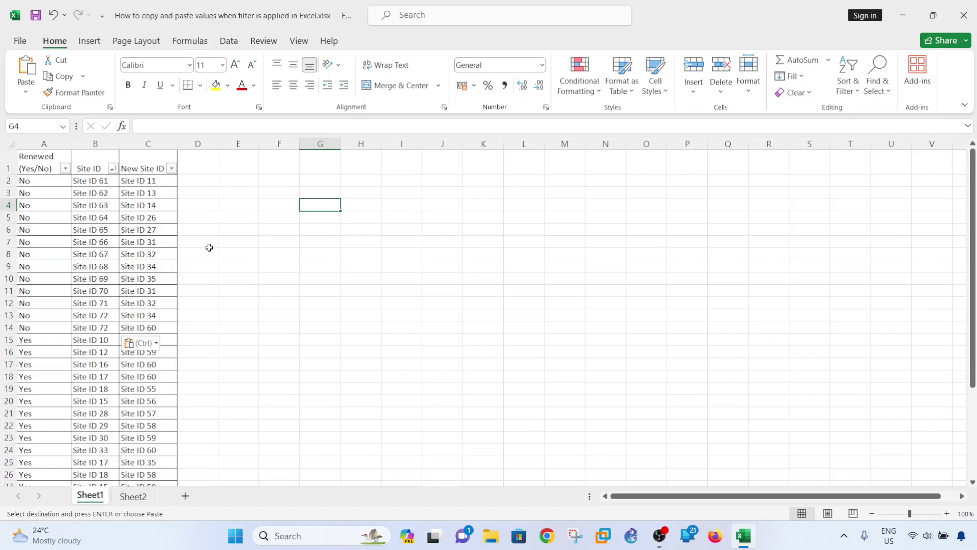
# - Paste the Sheet2 Site IDs again on Sheet1 starting at K6
pyautogui.click(132, 496)
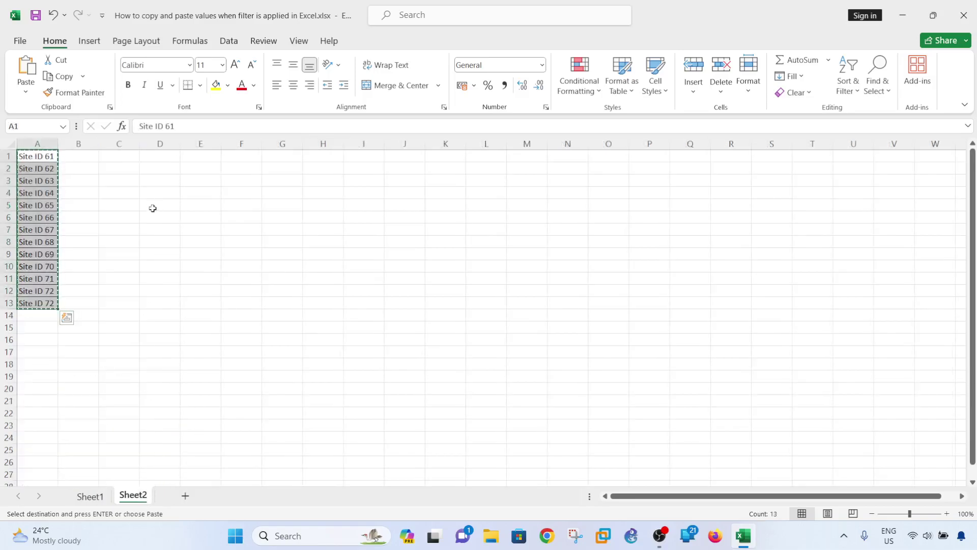
pyautogui.click(131, 192)
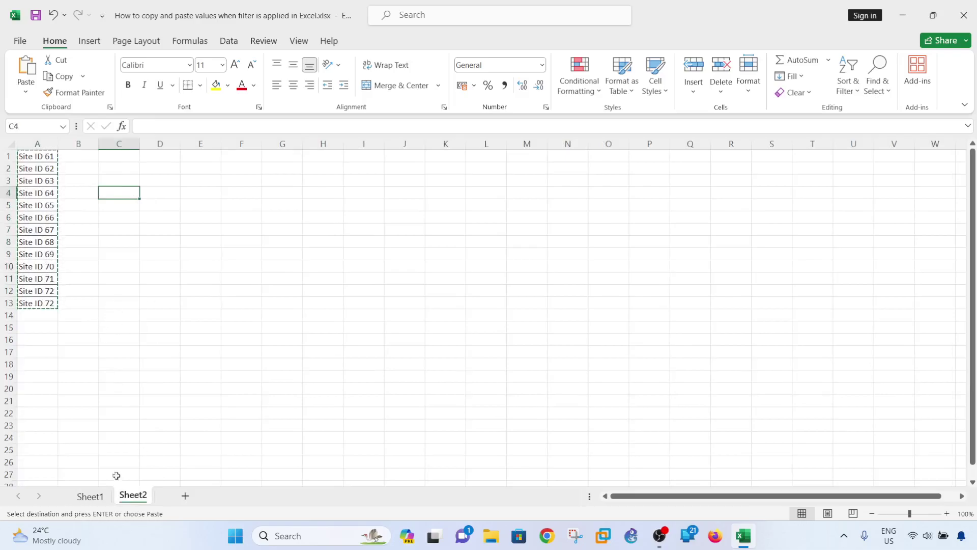
pyautogui.click(95, 497)
pyautogui.click(133, 496)
pyautogui.click(44, 160)
pyautogui.moveTo(44, 160); pyautogui.dragTo(40, 303)
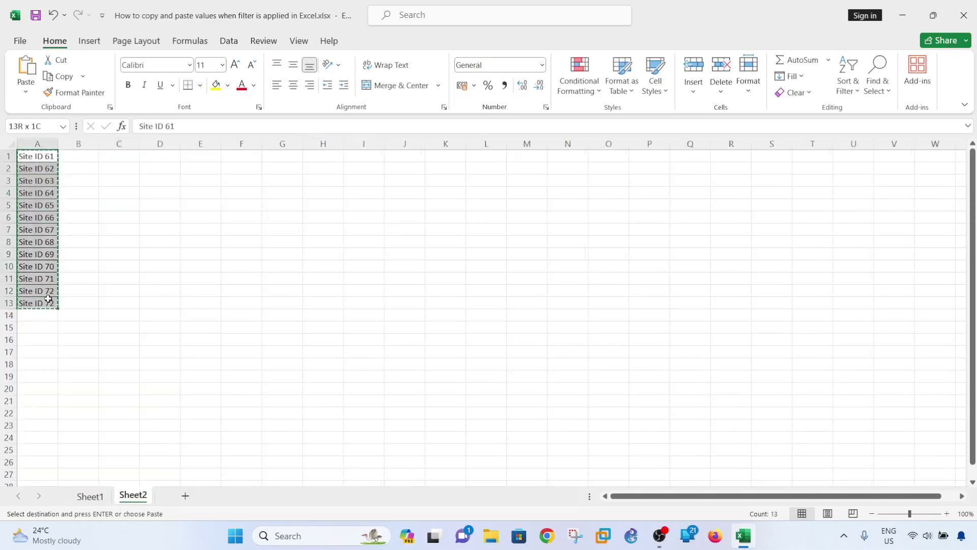
pyautogui.click(90, 496)
pyautogui.click(495, 230)
pyautogui.hotkey('ctrl', 'v')
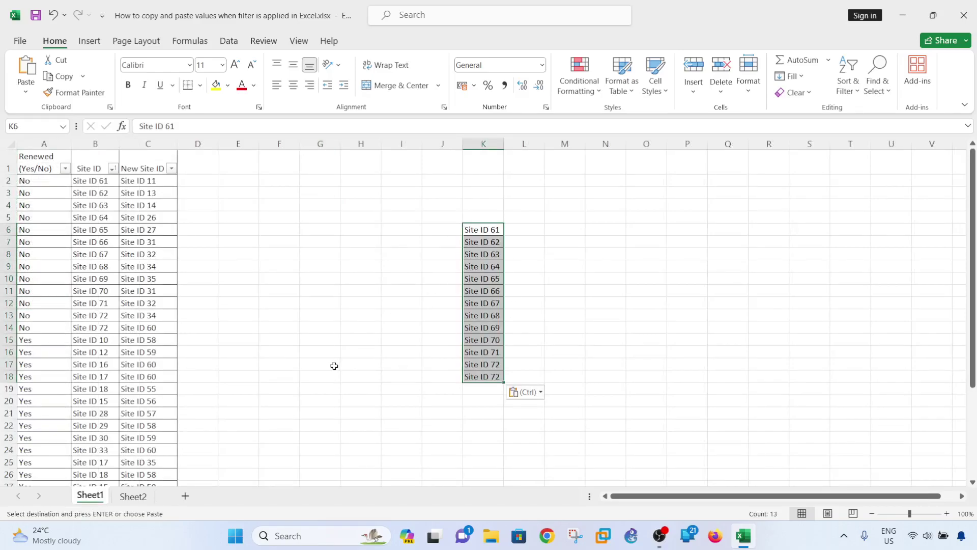